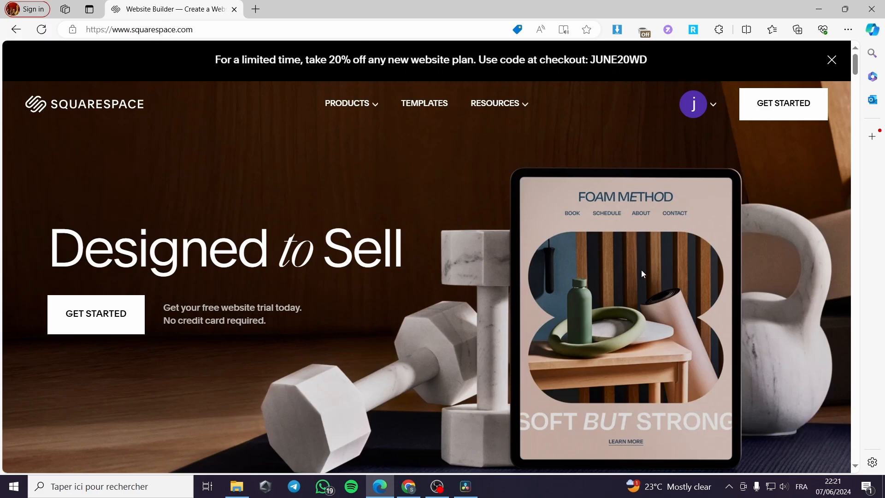
# Start creating a new website from the account dashboard and choose Health & Beauty as the site topic.
pyautogui.click(780, 109)
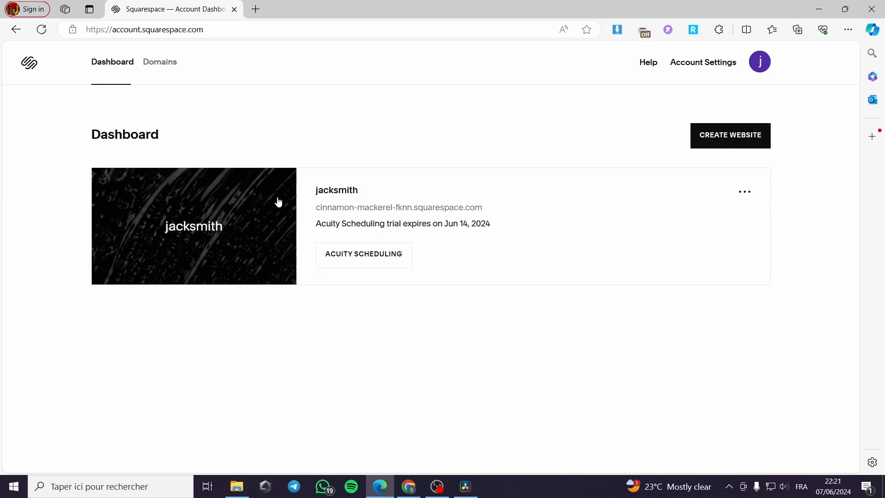
pyautogui.click(722, 146)
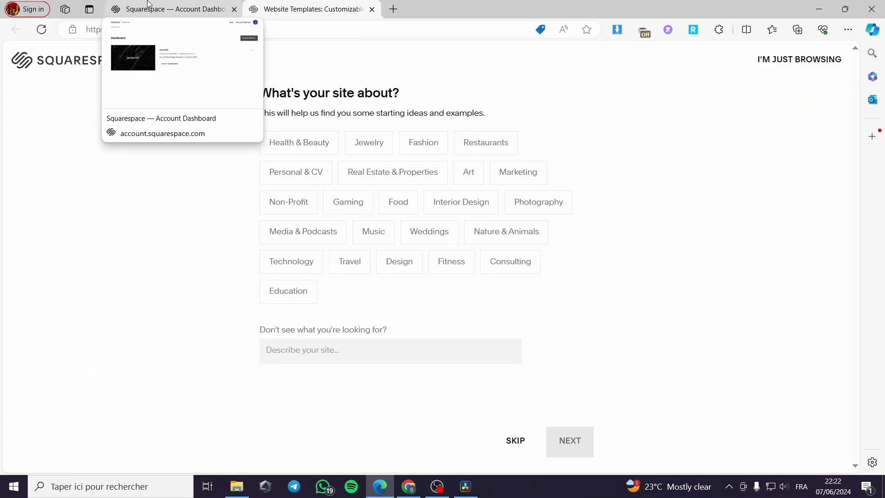
pyautogui.click(312, 147)
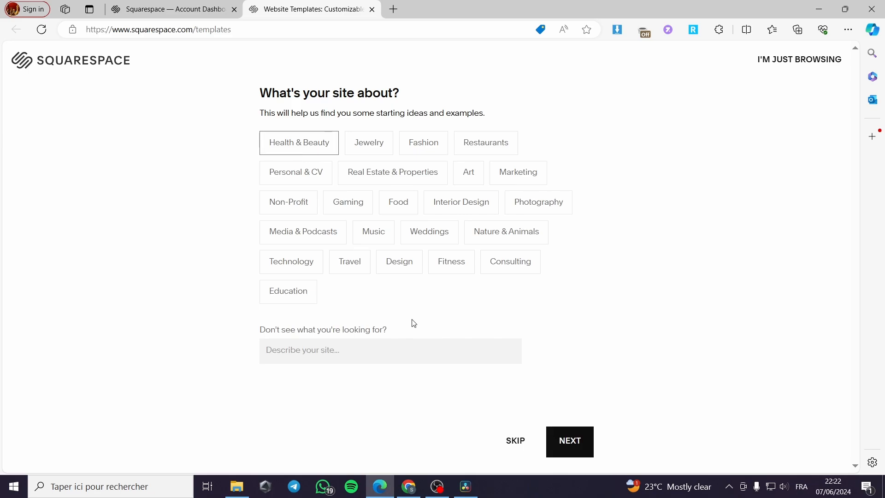
pyautogui.click(573, 446)
# Choose Sell services, Sell products and Send invoices as top goals, and opt for a professionally designed website template.
pyautogui.click(297, 355)
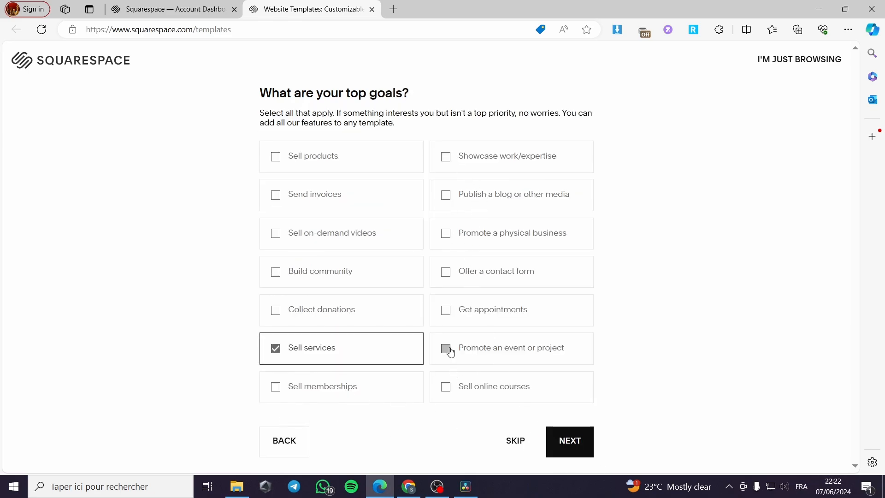
pyautogui.click(294, 156)
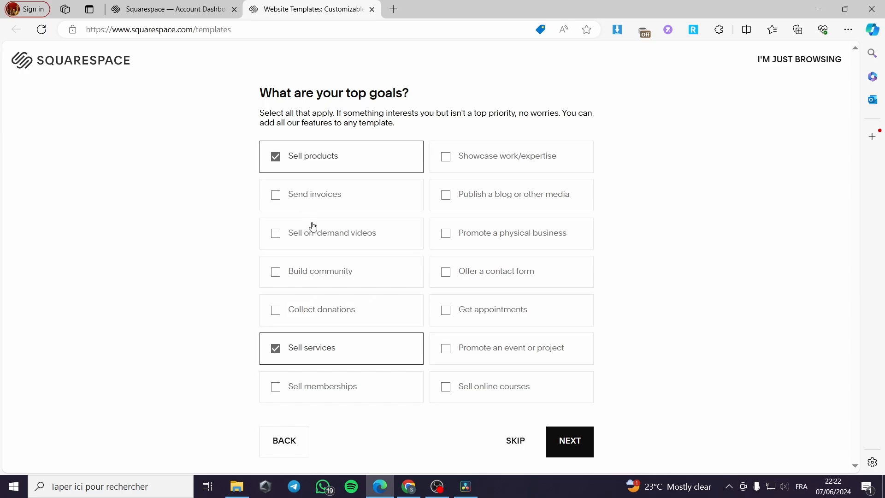
pyautogui.click(347, 203)
pyautogui.click(570, 440)
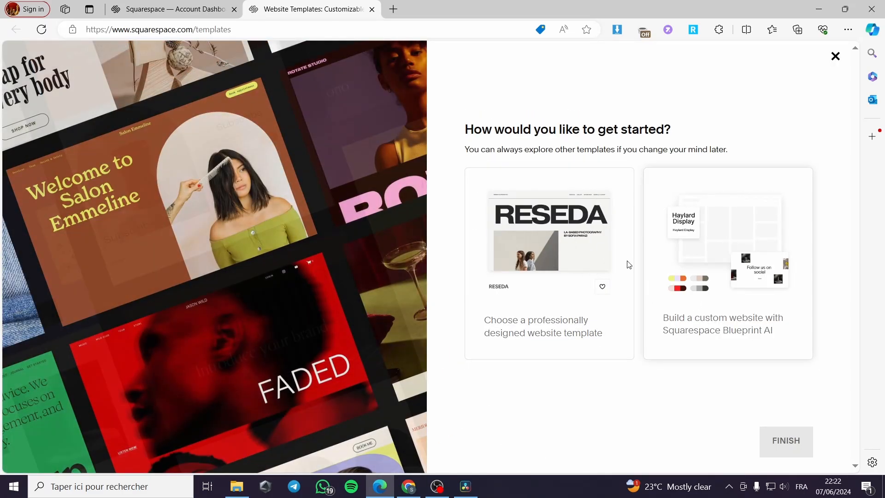
pyautogui.click(629, 264)
pyautogui.click(791, 442)
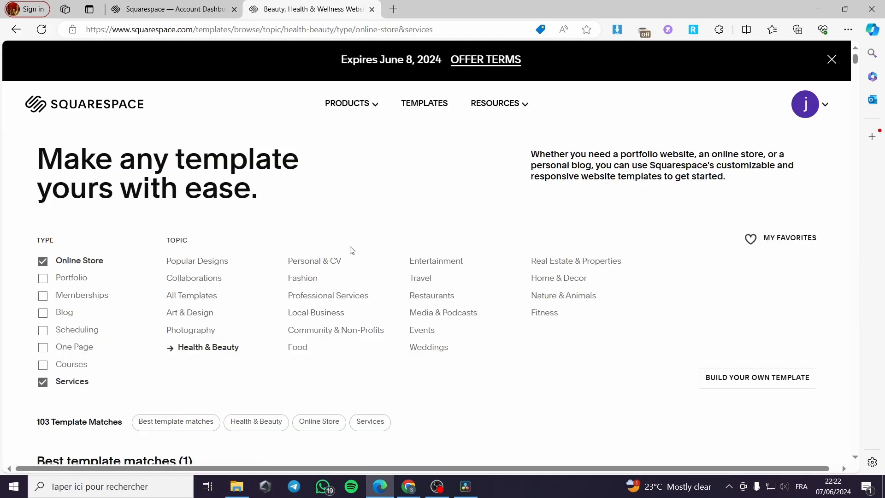
# Look over the best template matches, open the Looped template's preview and return to the template list.
pyautogui.scroll(-10, 348, 301)
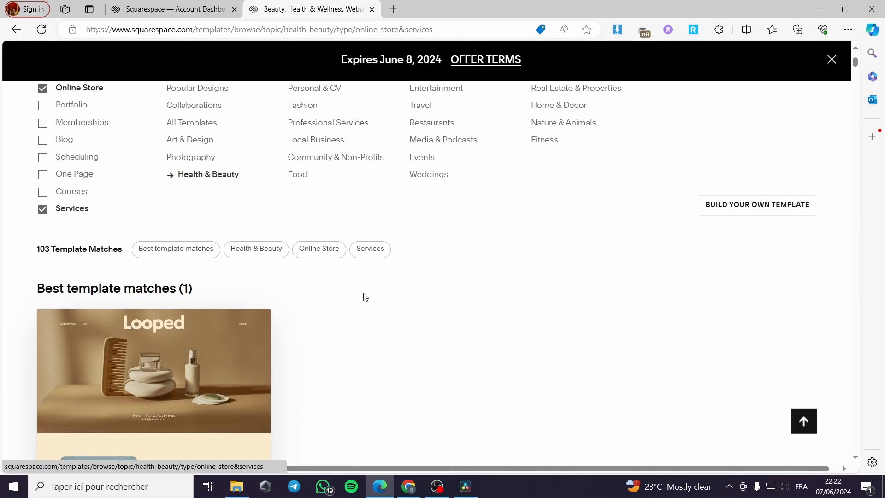
pyautogui.scroll(2, 346, 291)
pyautogui.scroll(2, 235, 287)
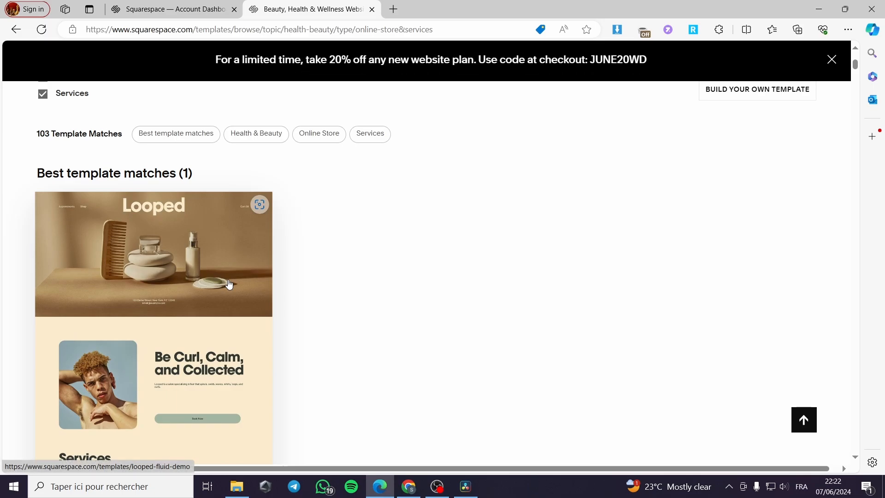
pyautogui.scroll(-4, 227, 285)
pyautogui.scroll(-3, 200, 281)
pyautogui.scroll(5, 233, 293)
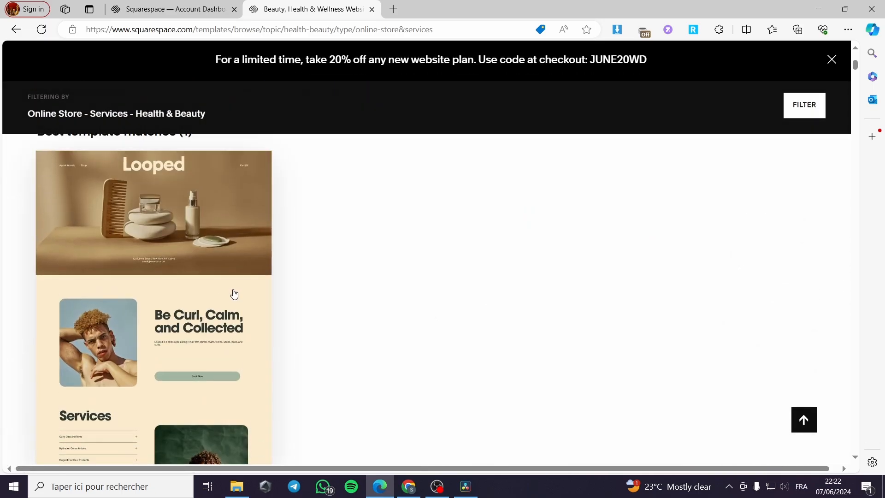
pyautogui.click(175, 260)
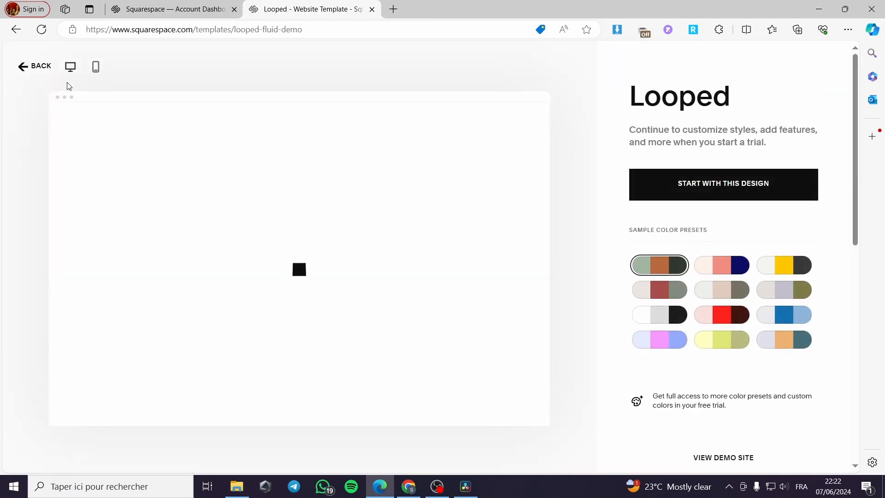
pyautogui.click(24, 66)
# Start a new site with the Achromatic design from the Health & Beauty templates.
pyautogui.scroll(-10, 403, 277)
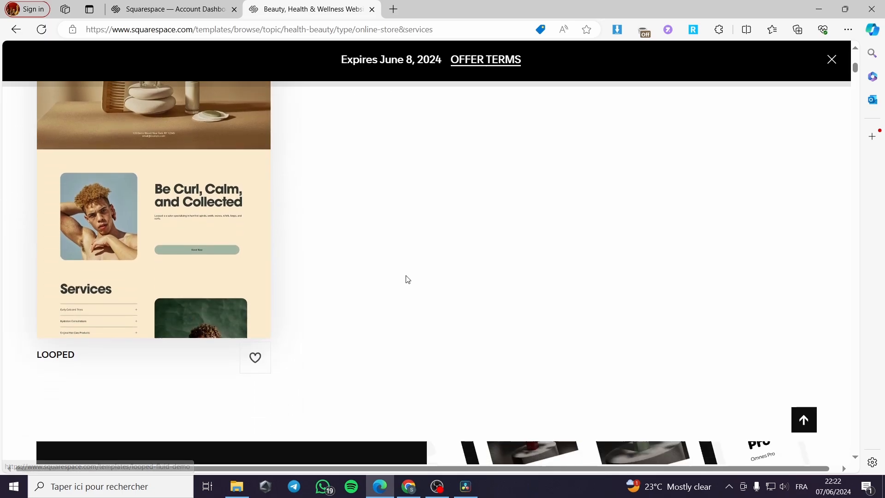
pyautogui.scroll(1, 481, 325)
pyautogui.scroll(2, 481, 326)
pyautogui.scroll(-8, 374, 326)
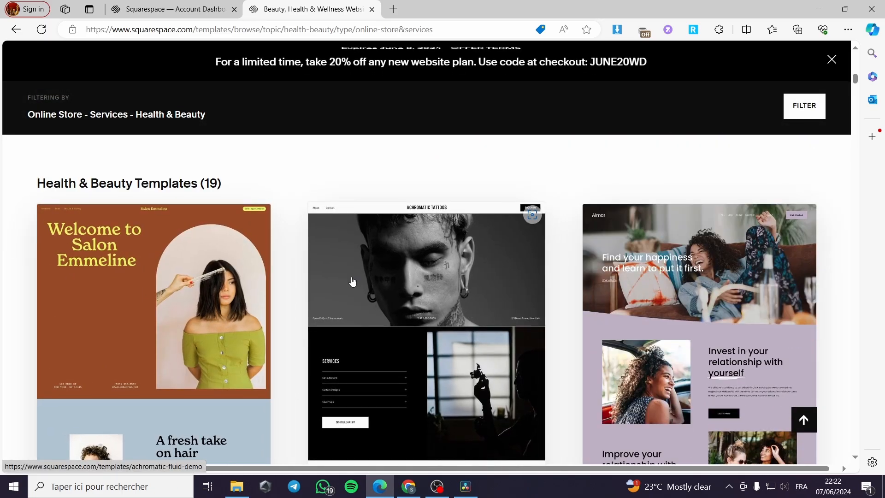
pyautogui.click(426, 244)
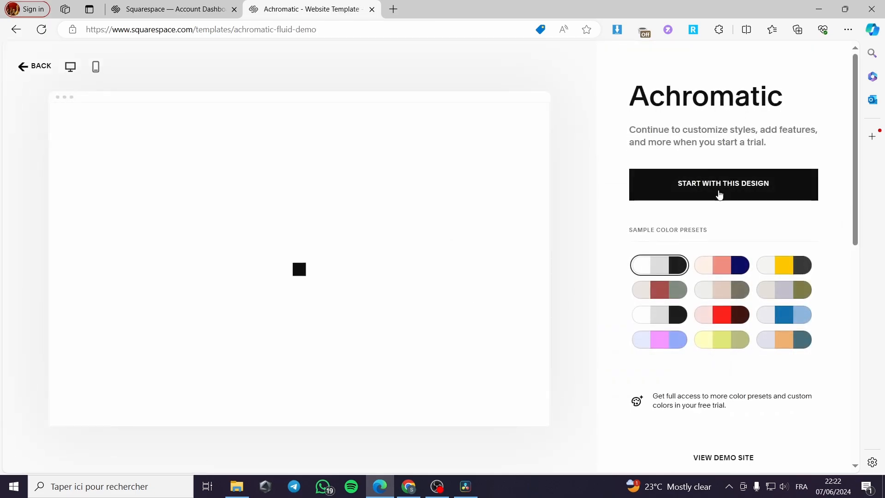
pyautogui.click(704, 194)
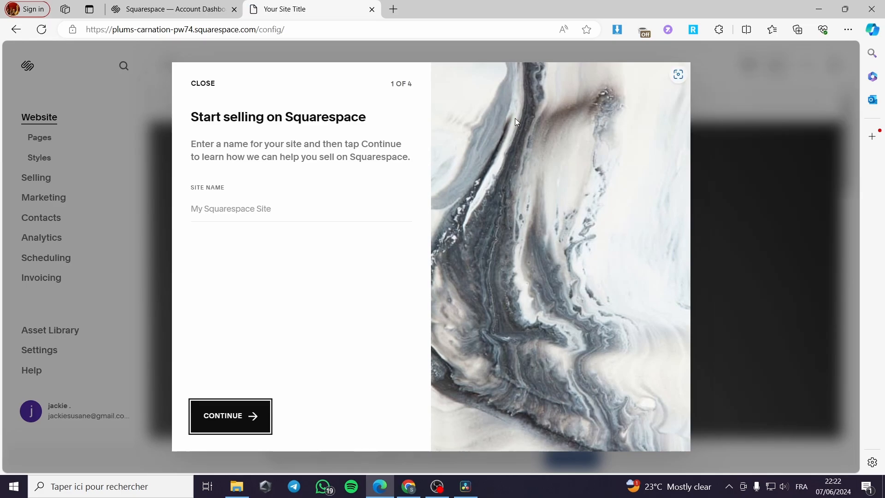
# Dismiss the selling setup and the Invoicing tip, and open the home page's site header for editing.
pyautogui.click(199, 86)
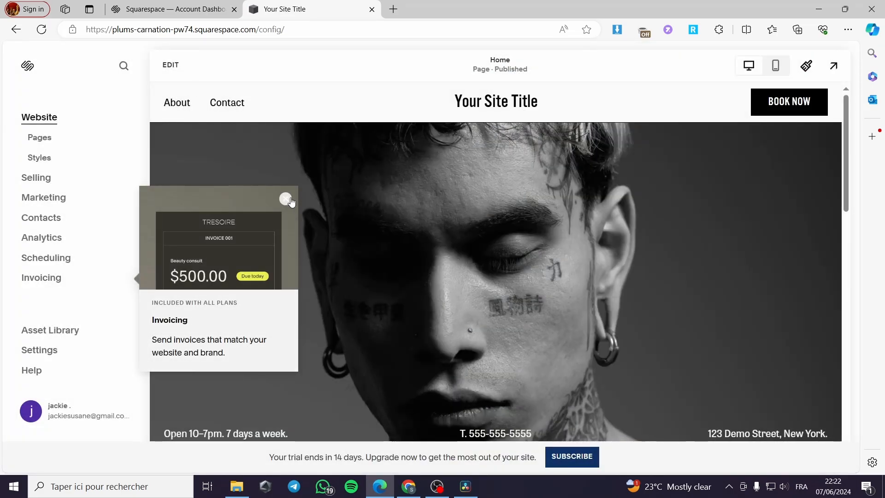
pyautogui.click(289, 199)
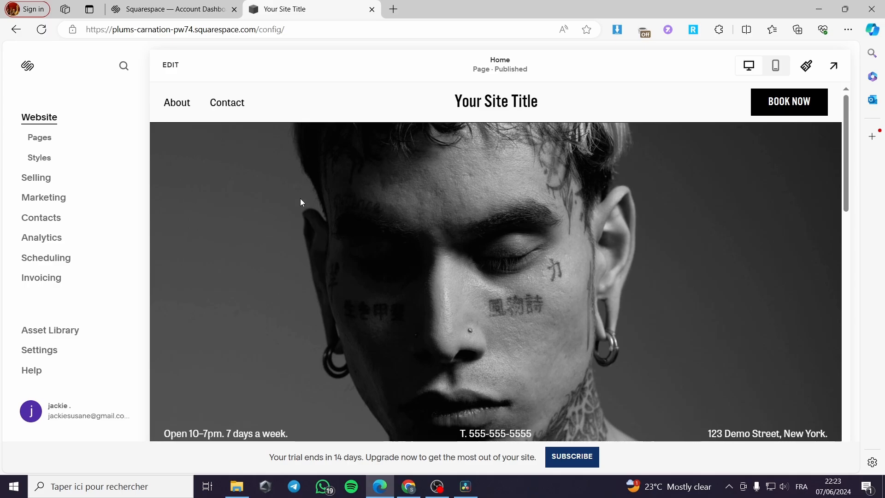
pyautogui.click(176, 68)
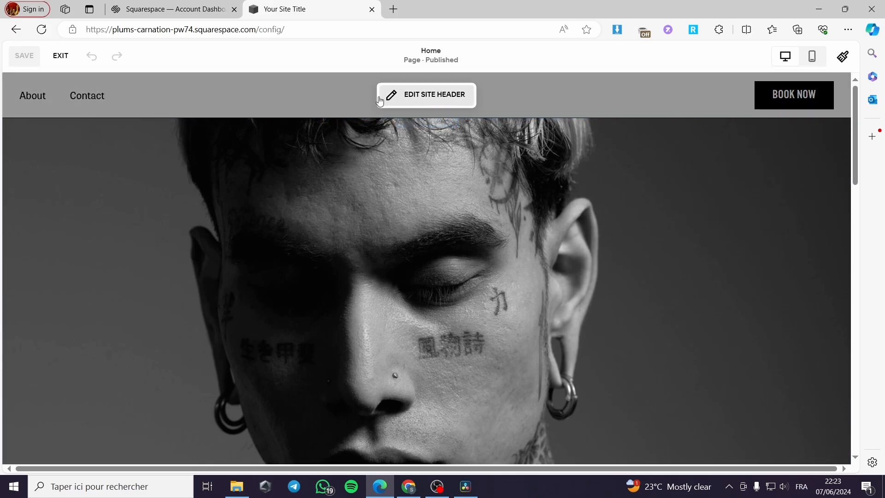
pyautogui.click(429, 100)
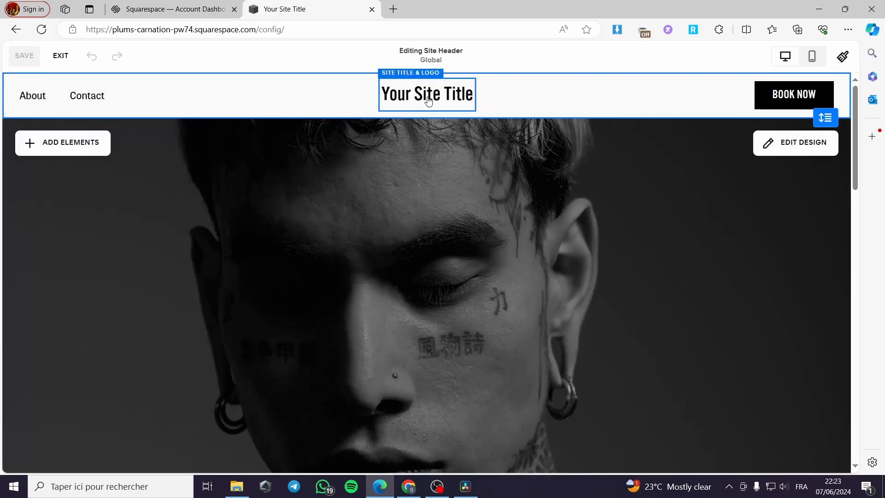
# Examine the site header's design settings, including the available layouts, spacing and effects.
pyautogui.click(769, 143)
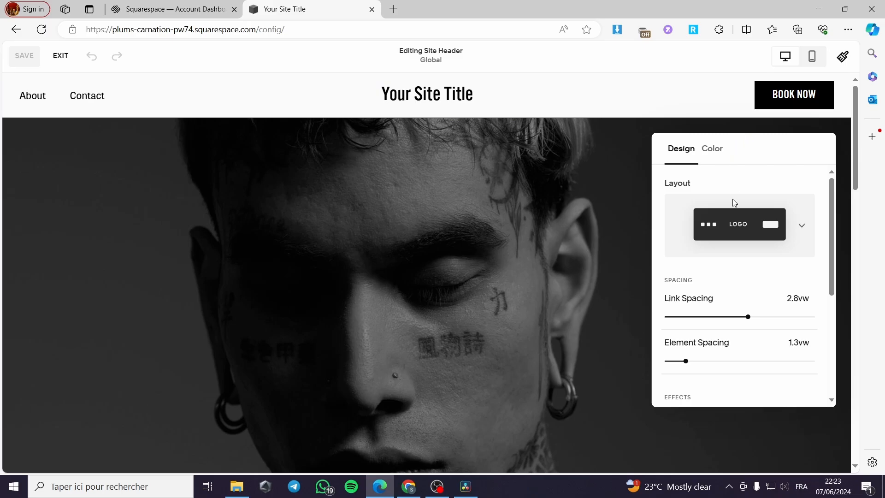
pyautogui.scroll(-3, 736, 227)
pyautogui.scroll(3, 736, 227)
pyautogui.click(805, 226)
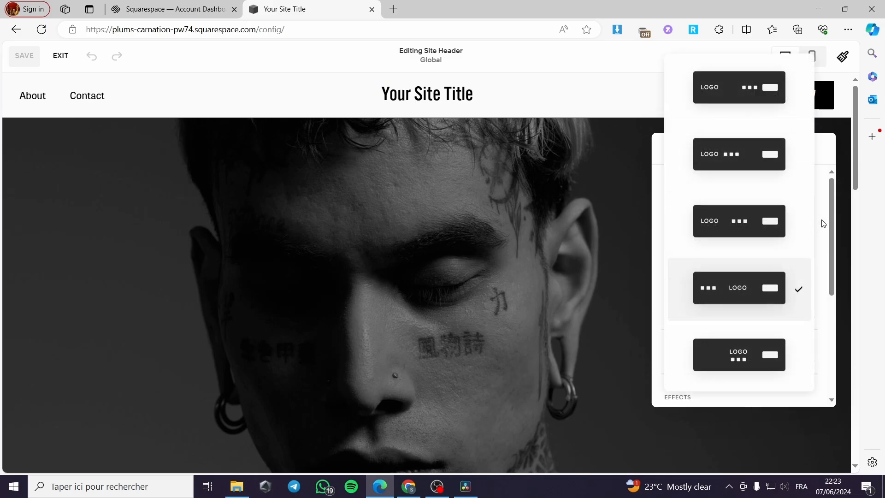
pyautogui.click(825, 224)
pyautogui.scroll(-3, 772, 253)
pyautogui.scroll(3, 778, 257)
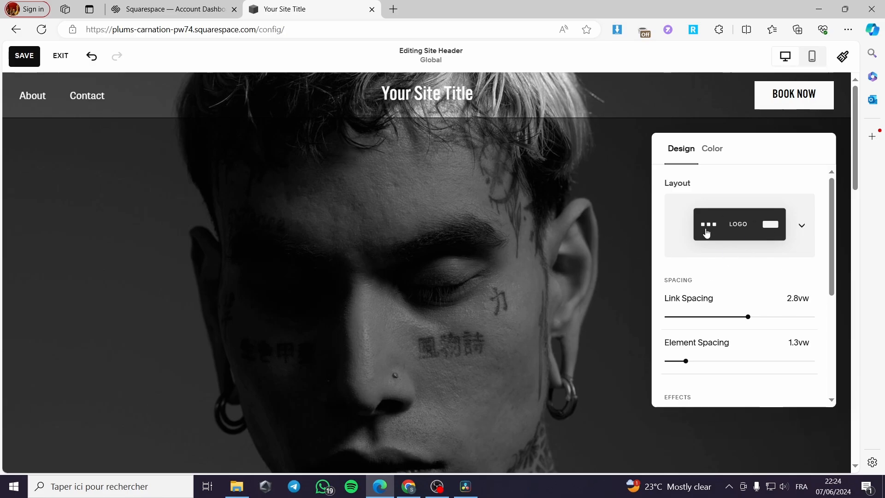
# Try the Solid and Gradient color styles on the site header, and switch it back to Adaptive.
pyautogui.click(710, 150)
pyautogui.click(739, 199)
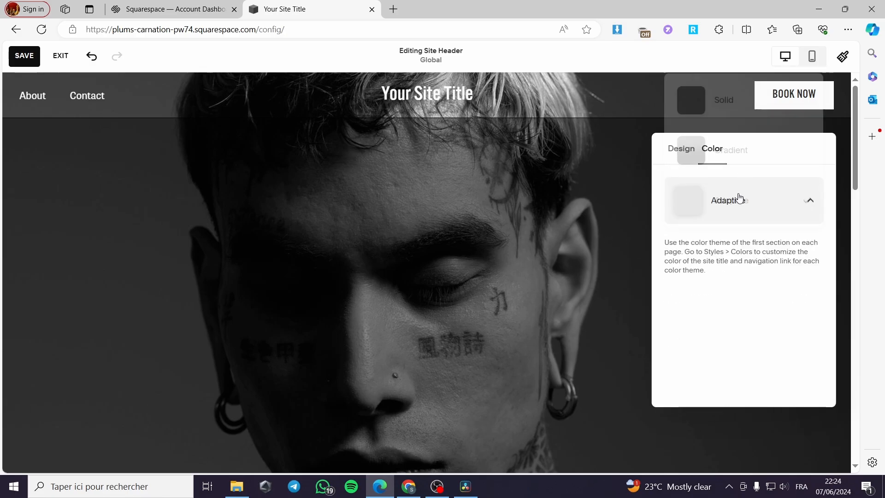
pyautogui.click(732, 105)
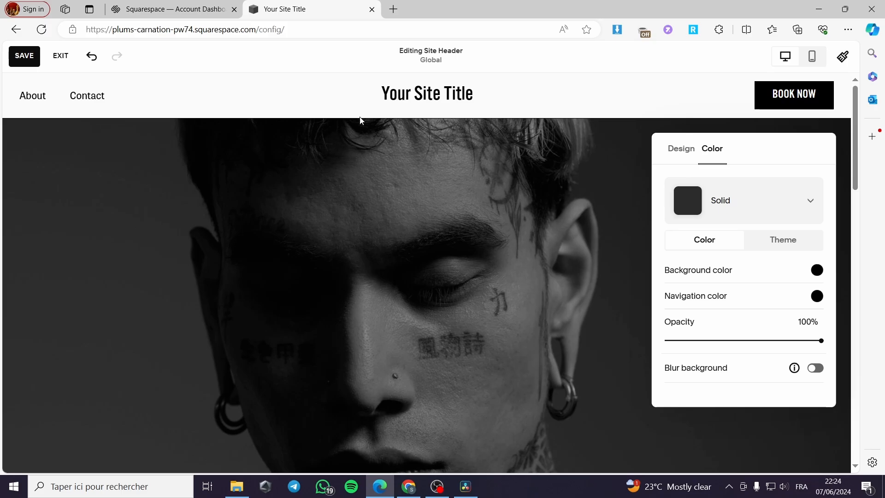
pyautogui.click(750, 203)
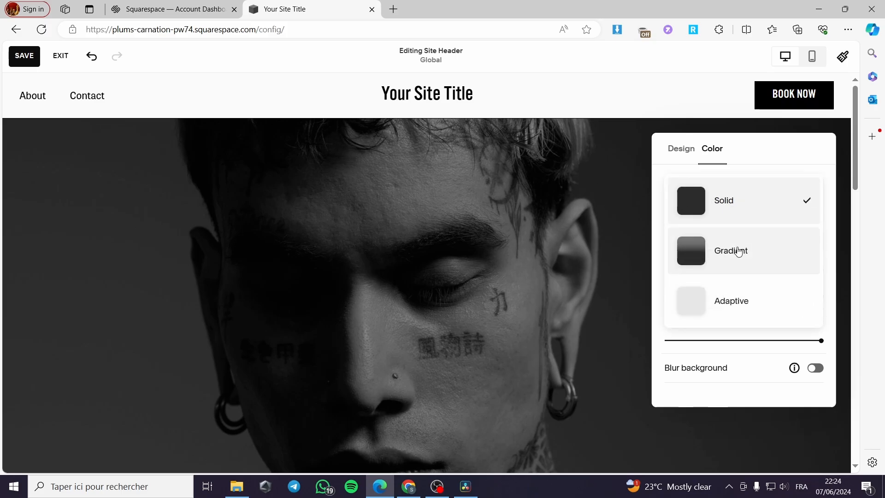
pyautogui.click(739, 252)
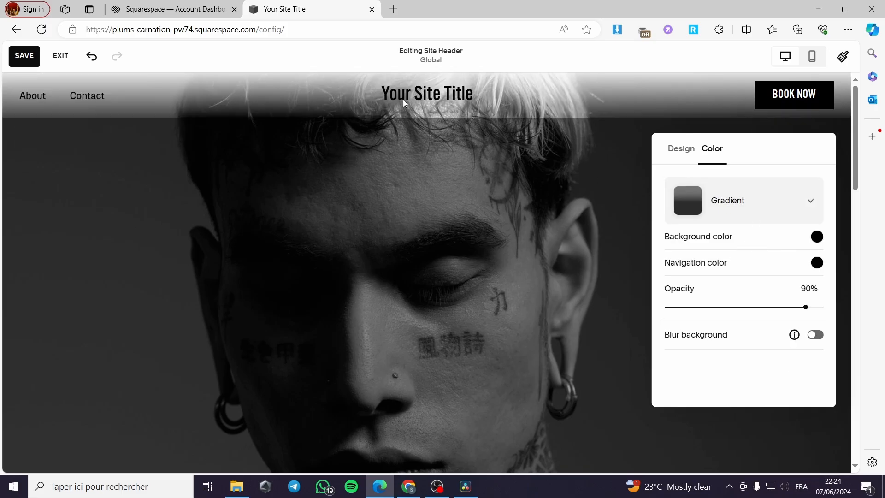
pyautogui.click(766, 202)
pyautogui.click(735, 257)
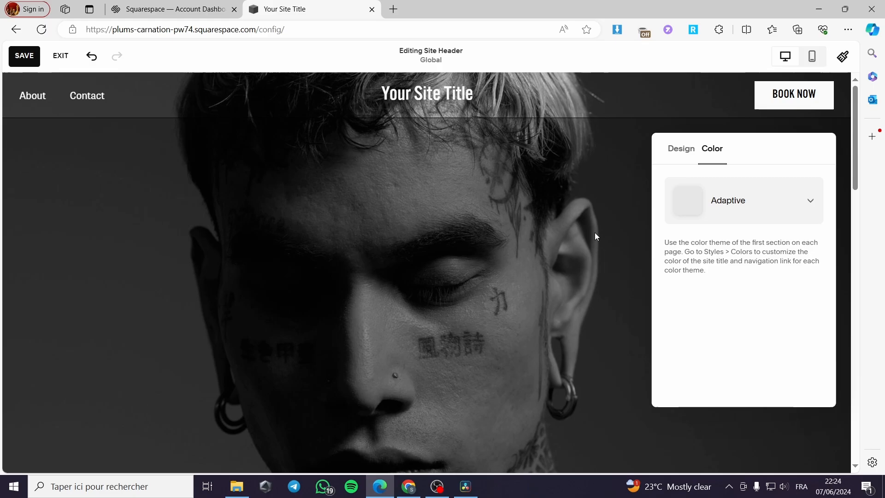
pyautogui.click(492, 149)
# Look over the home page's sections down to the Booking section and return to the page header.
pyautogui.scroll(-1, 563, 212)
pyautogui.scroll(1, 575, 223)
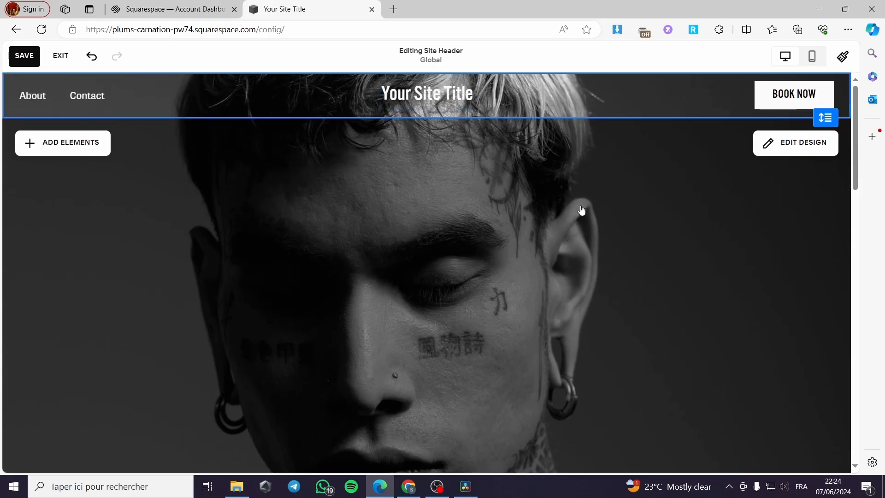
pyautogui.scroll(-15, 415, 231)
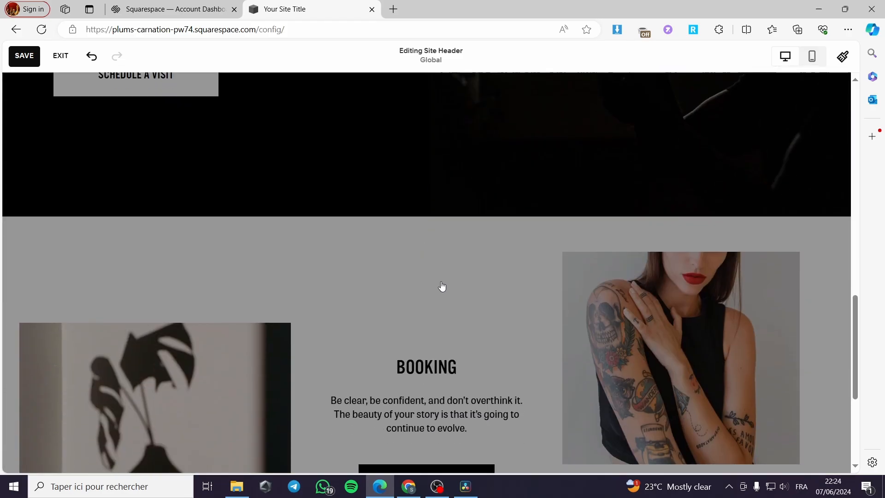
pyautogui.click(441, 286)
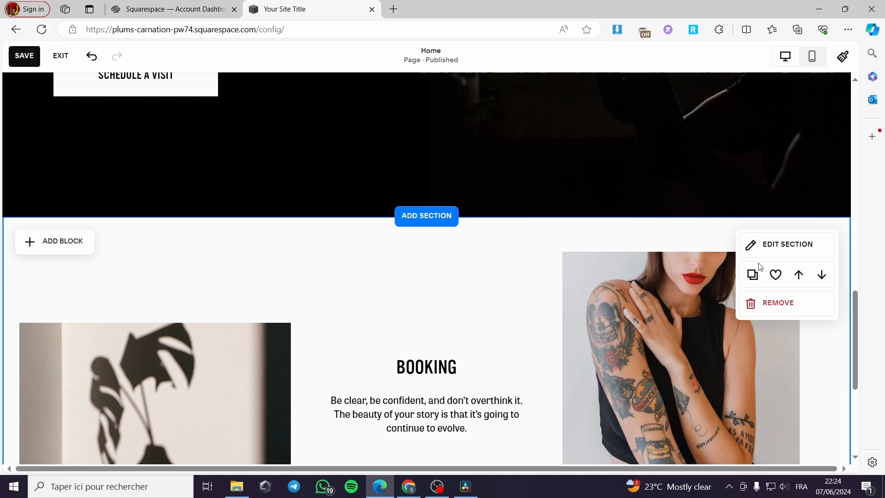
pyautogui.scroll(10, 433, 304)
pyautogui.scroll(5, 445, 307)
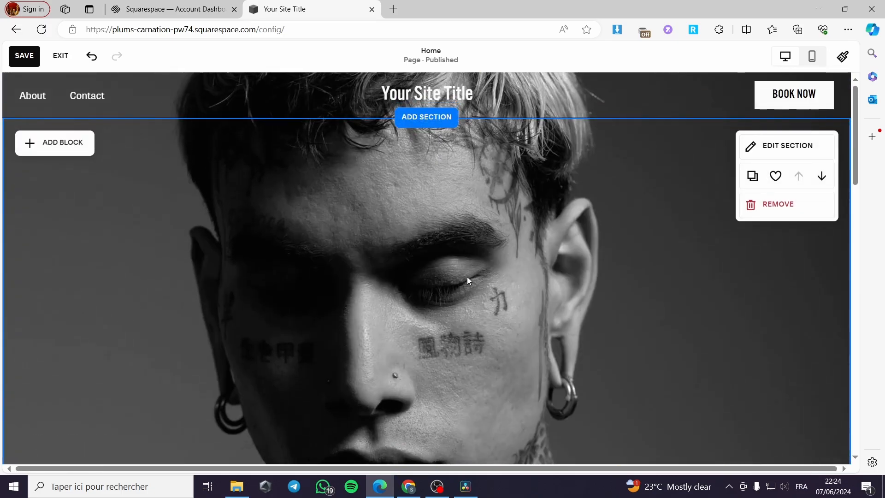
# Set the site header's color style to Solid and turn on its blurred background.
pyautogui.click(424, 95)
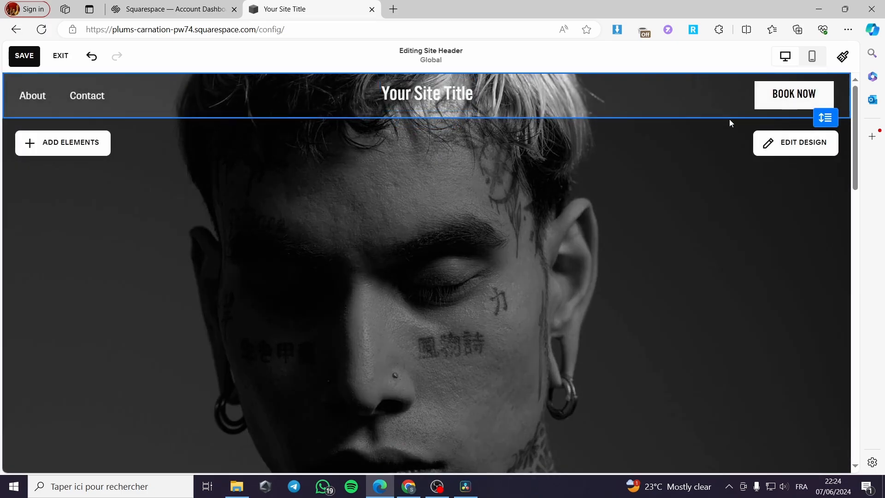
pyautogui.click(810, 146)
pyautogui.click(722, 158)
pyautogui.click(765, 201)
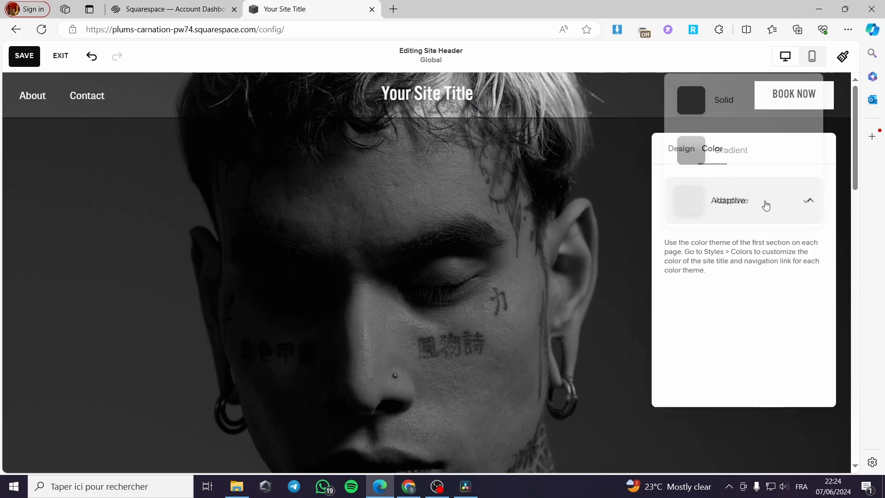
pyautogui.click(747, 103)
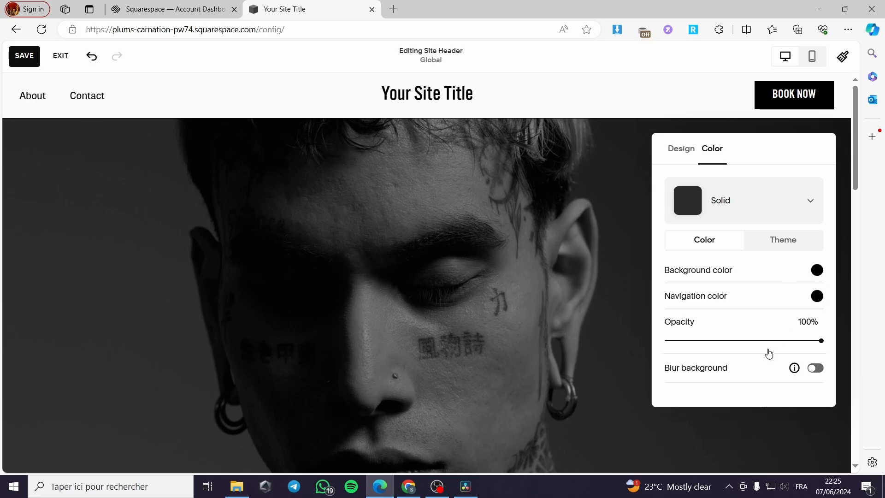
pyautogui.click(816, 372)
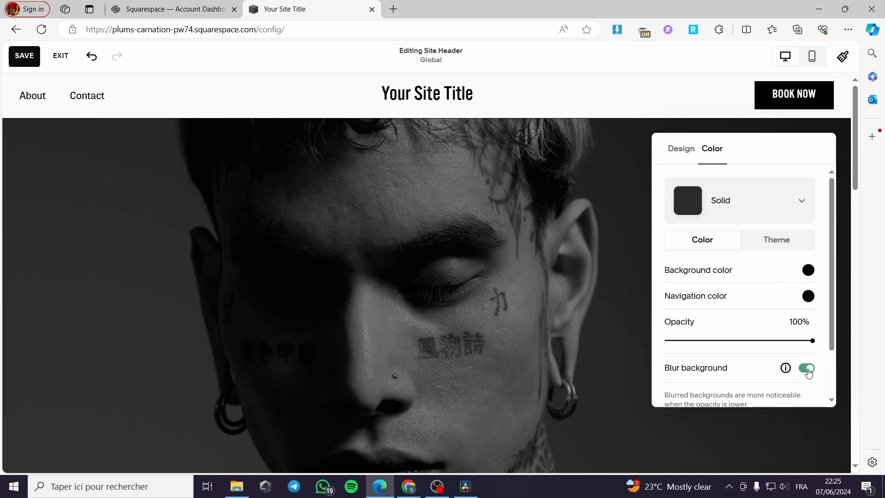
# Turn off the site header's blurred background and set its solid background color to the dark gray from the palette.
pyautogui.click(809, 371)
pyautogui.click(784, 238)
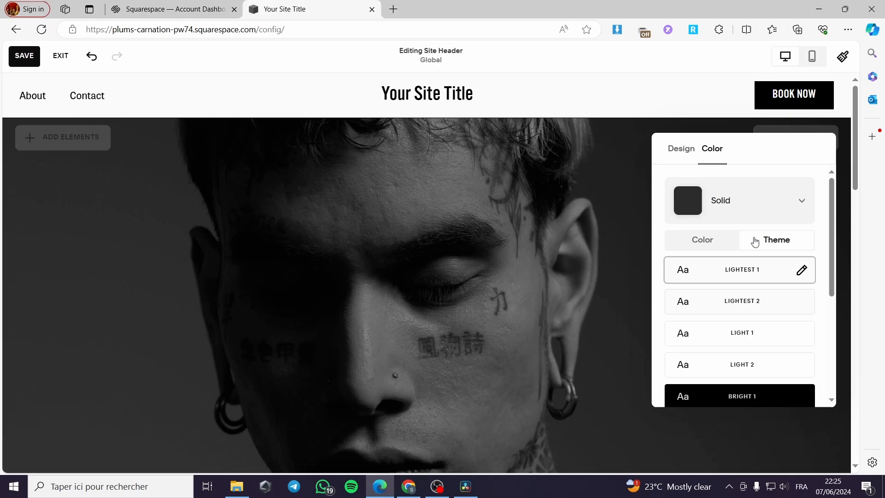
pyautogui.click(726, 240)
pyautogui.click(819, 272)
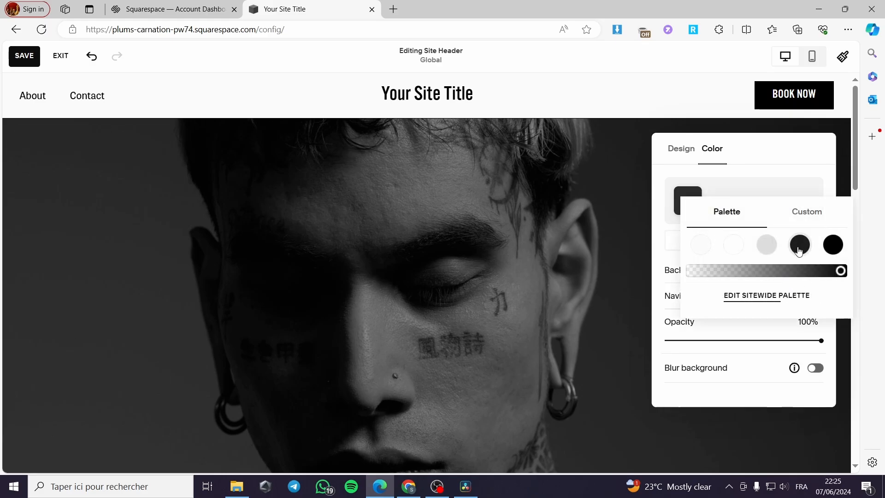
pyautogui.click(798, 249)
pyautogui.click(537, 233)
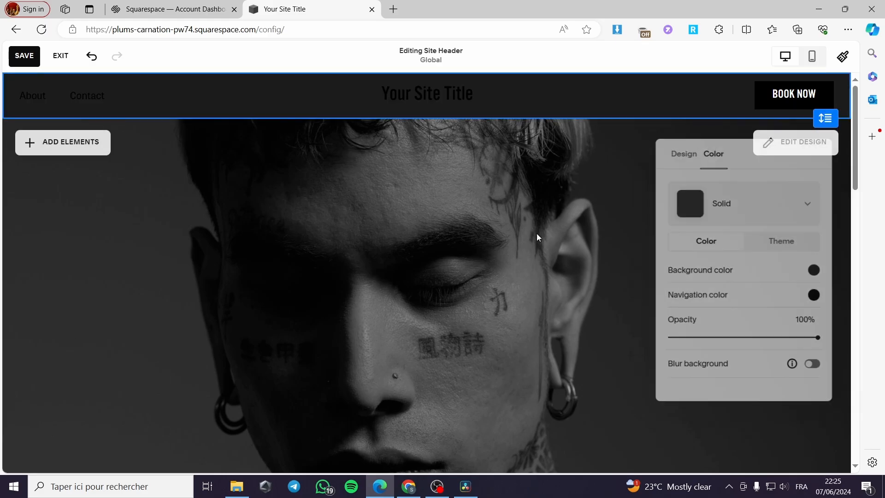
# Move the Booking section up to be the first section of the Home page.
pyautogui.scroll(-20, 539, 239)
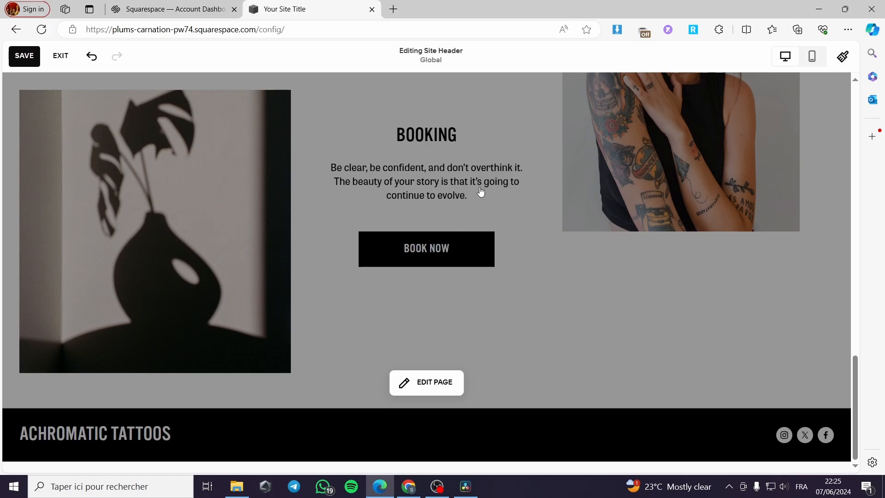
pyautogui.click(481, 192)
pyautogui.scroll(3, 424, 239)
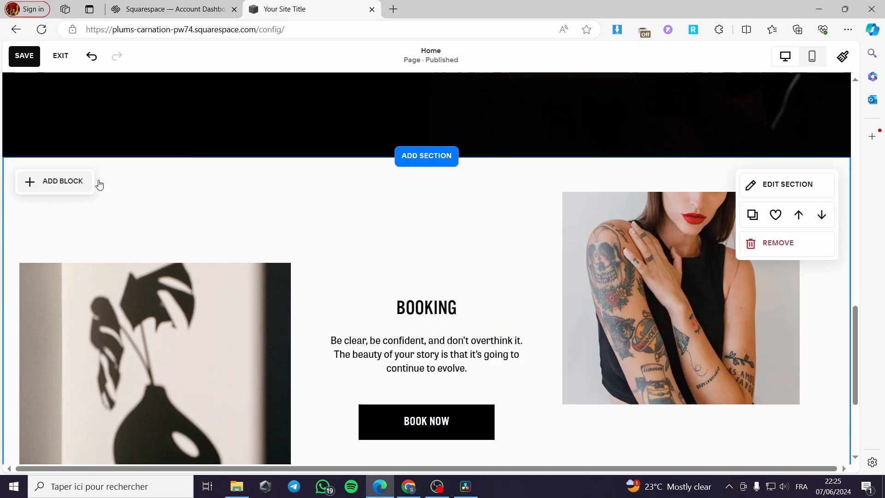
pyautogui.click(794, 220)
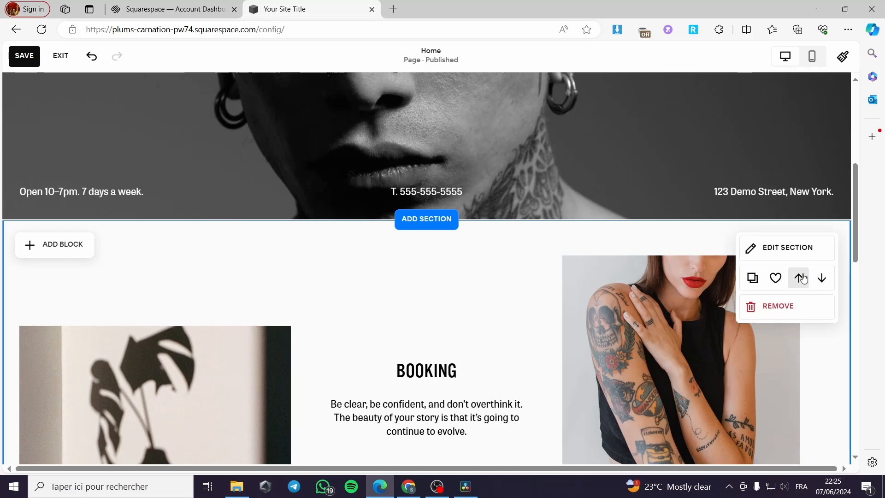
pyautogui.click(804, 278)
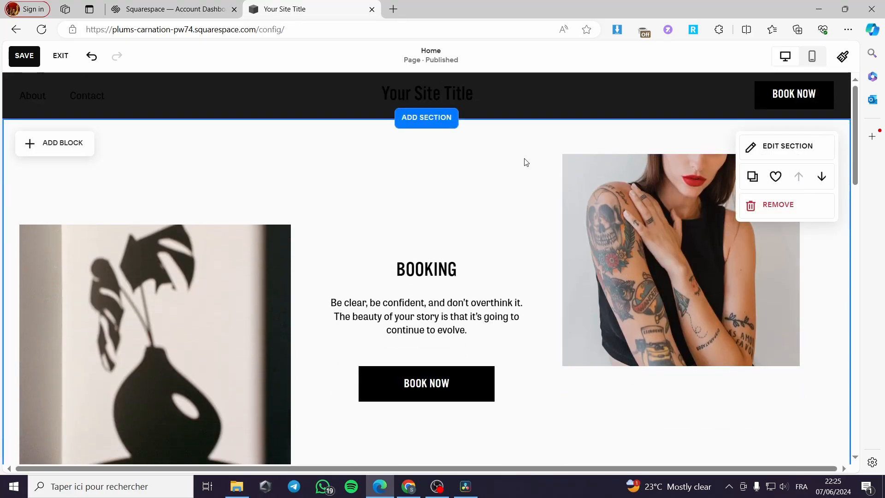
# Switch the site header's color style to Adaptive.
pyautogui.click(595, 99)
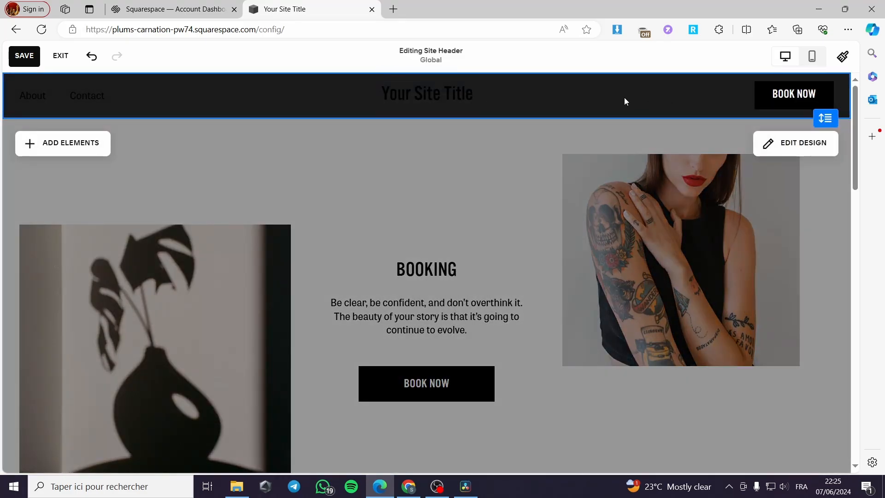
pyautogui.click(802, 143)
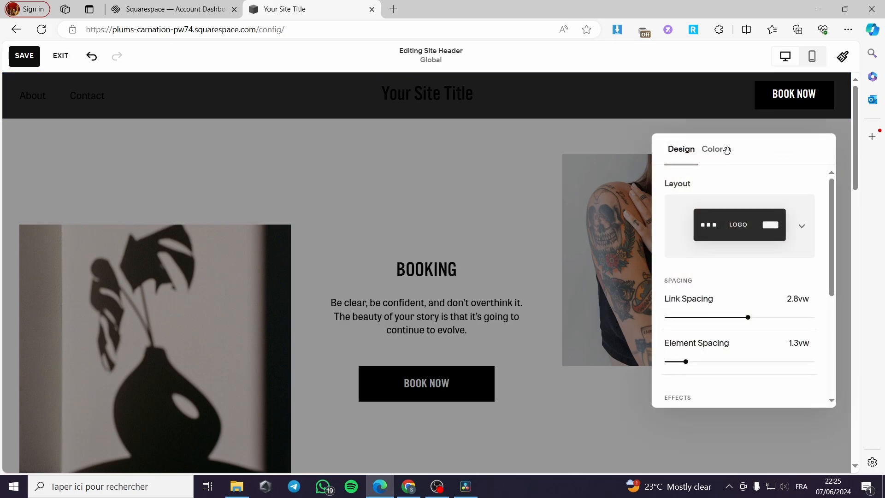
pyautogui.click(722, 153)
pyautogui.click(753, 212)
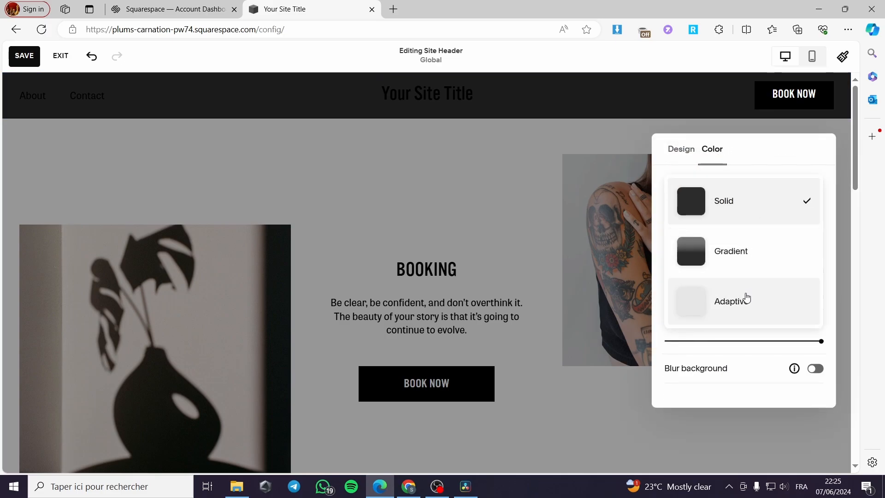
pyautogui.click(746, 297)
pyautogui.click(480, 182)
pyautogui.click(505, 180)
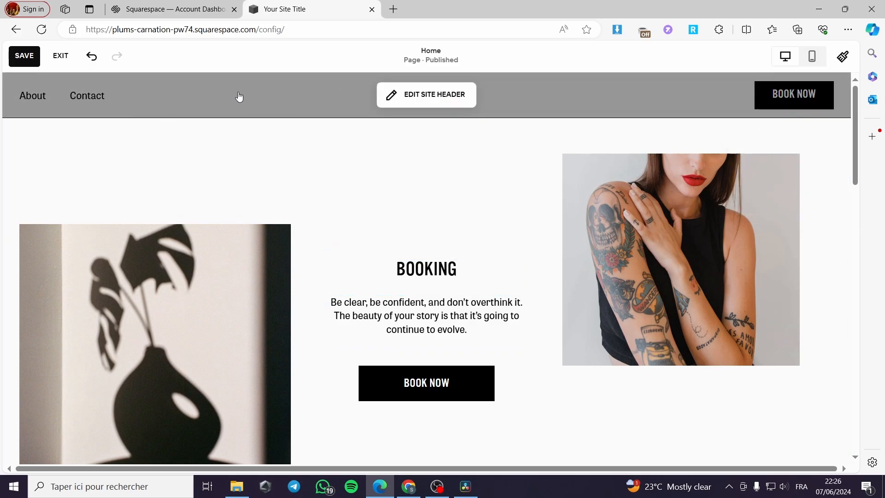
# Review the top sections of the Home page and save the changes.
pyautogui.scroll(-5, 500, 213)
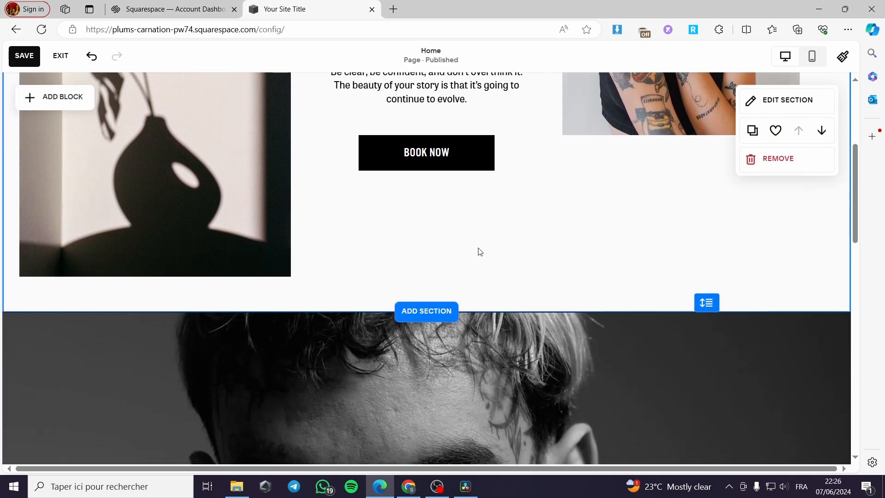
pyautogui.scroll(5, 479, 249)
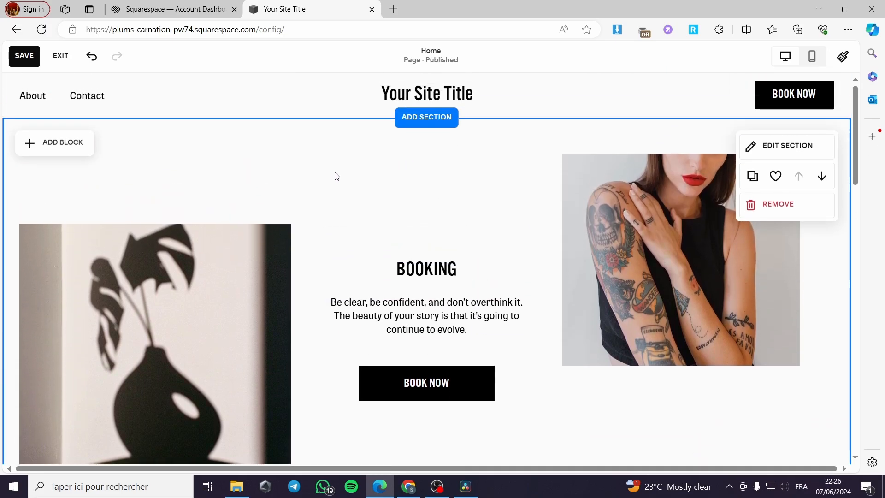
pyautogui.click(18, 56)
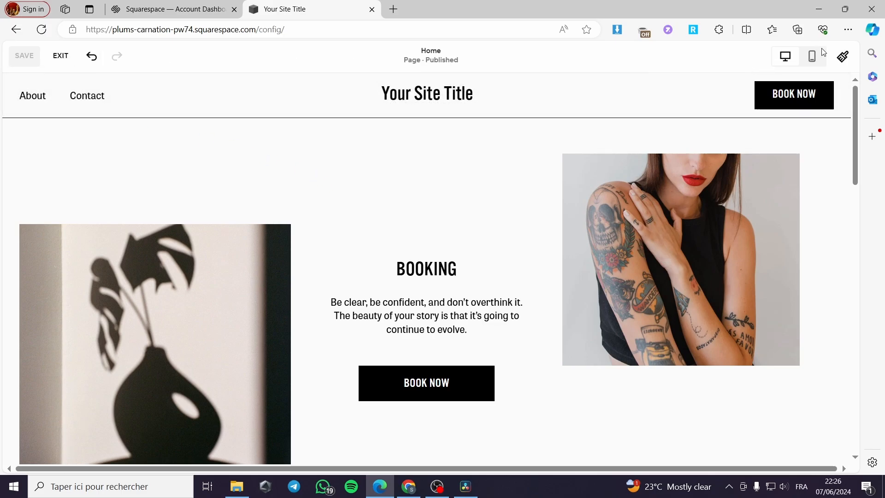
# Look over the Site Styles options and leave the page editor.
pyautogui.click(843, 64)
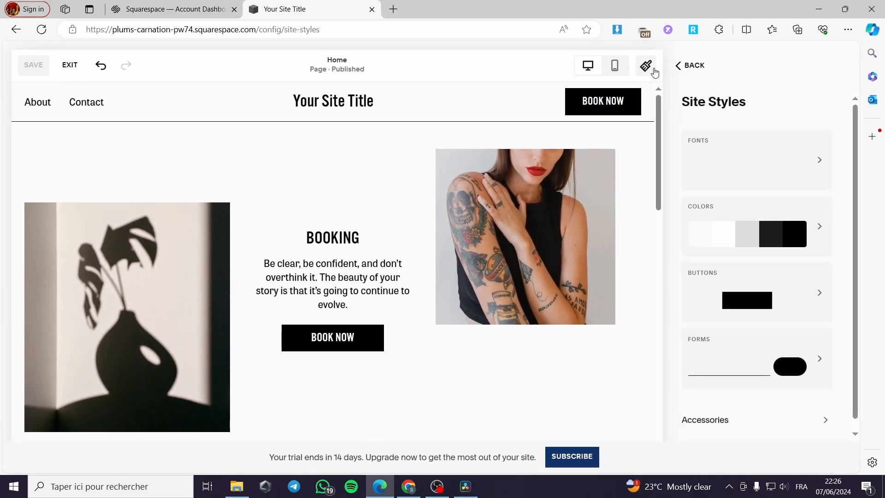
pyautogui.click(654, 68)
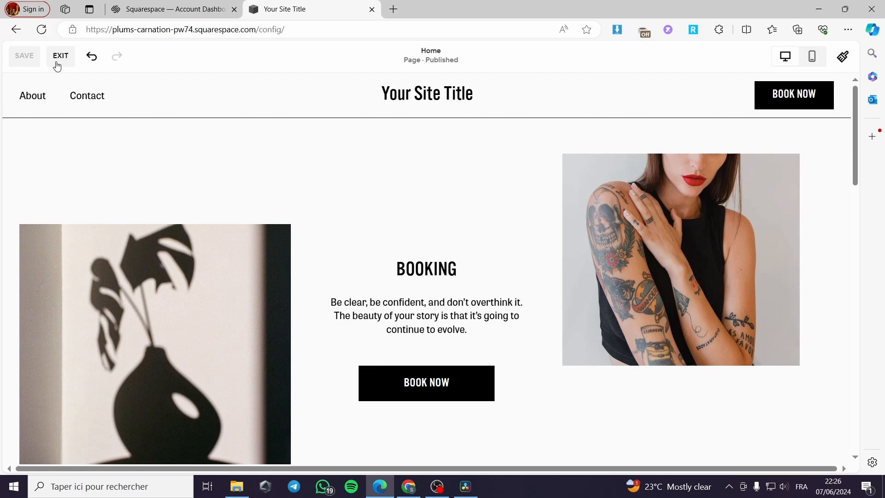
pyautogui.click(59, 57)
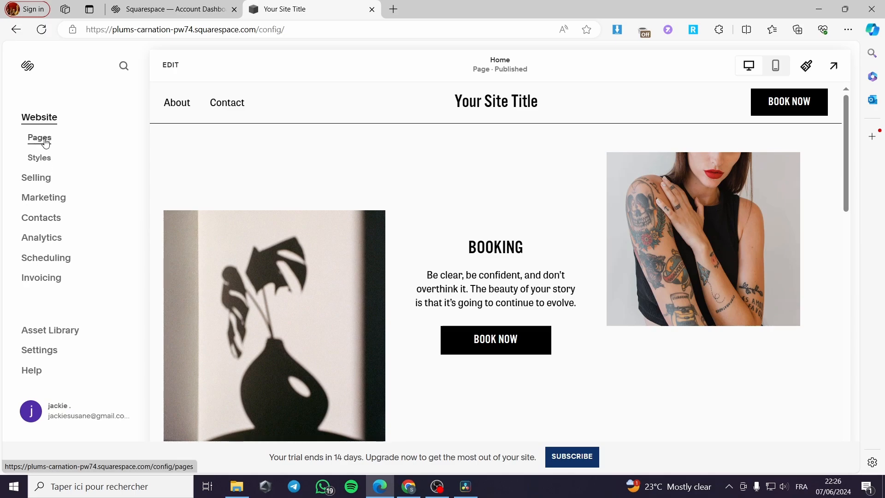
pyautogui.click(39, 158)
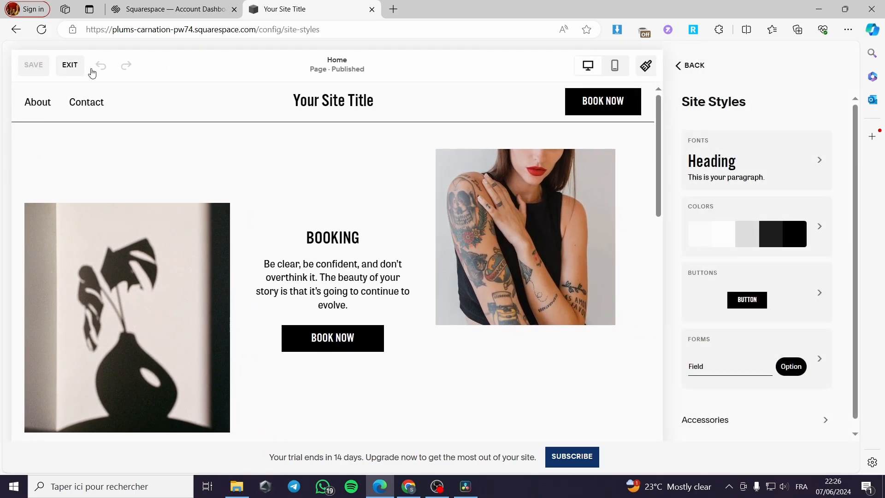
pyautogui.click(69, 65)
# Try the rule ".page-section:nth-child(1) {padding-top:0!important}" in the site's Custom CSS, then discard it and return to Website Tools.
pyautogui.click(39, 138)
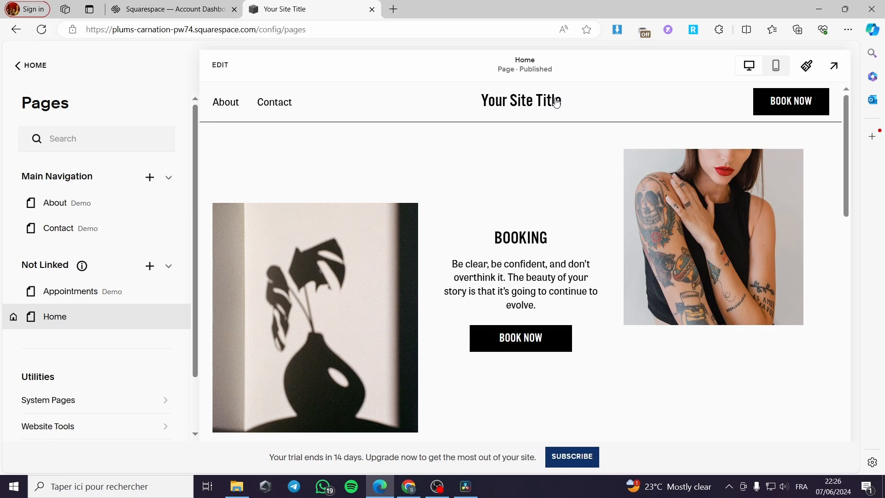
pyautogui.scroll(-2, 98, 342)
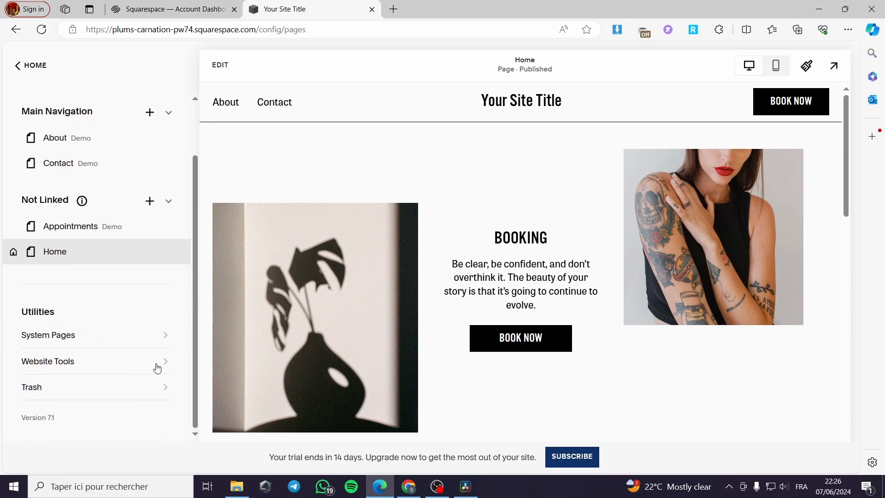
pyautogui.click(39, 367)
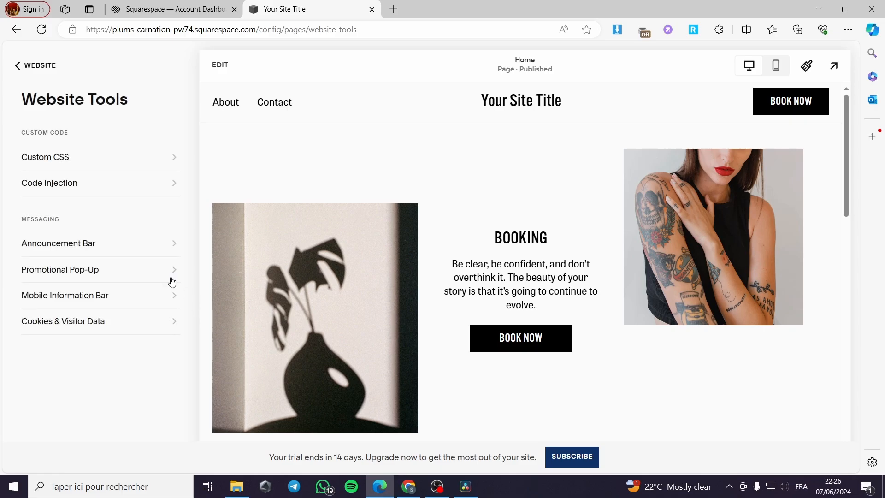
pyautogui.click(60, 157)
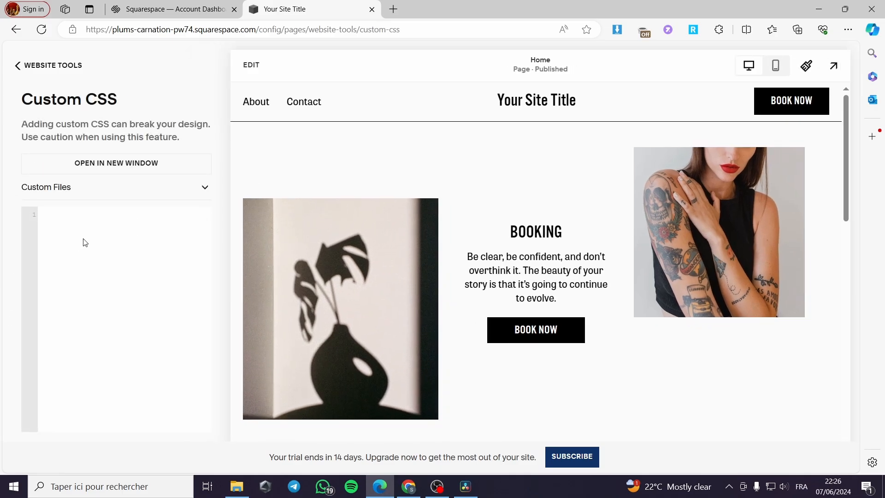
pyautogui.click(85, 242)
pyautogui.write('.page-section:nth-child(1) {padding-top:0!important}')
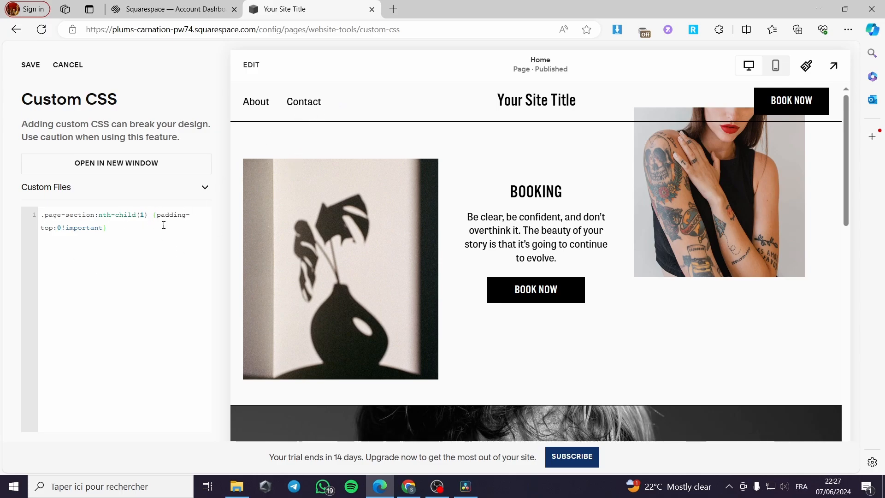
pyautogui.click(63, 69)
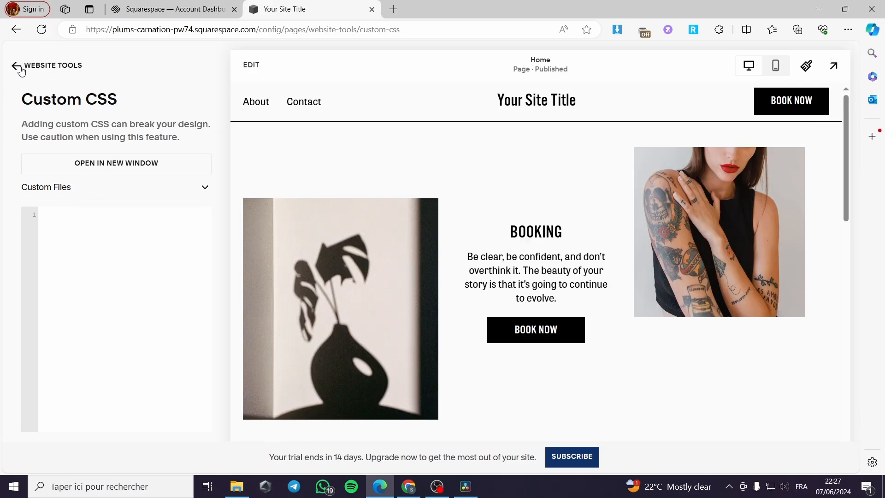
pyautogui.click(17, 66)
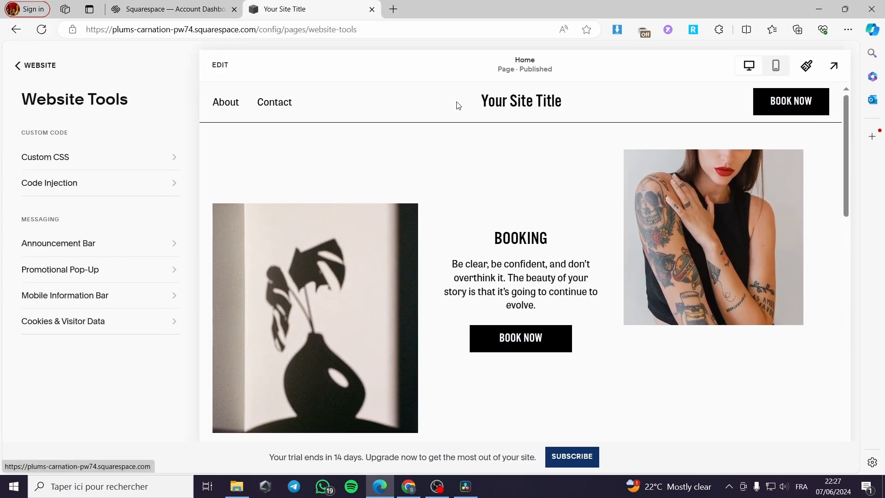
# Set the site header's color style to Solid, save the change and exit the page editor.
pyautogui.click(220, 64)
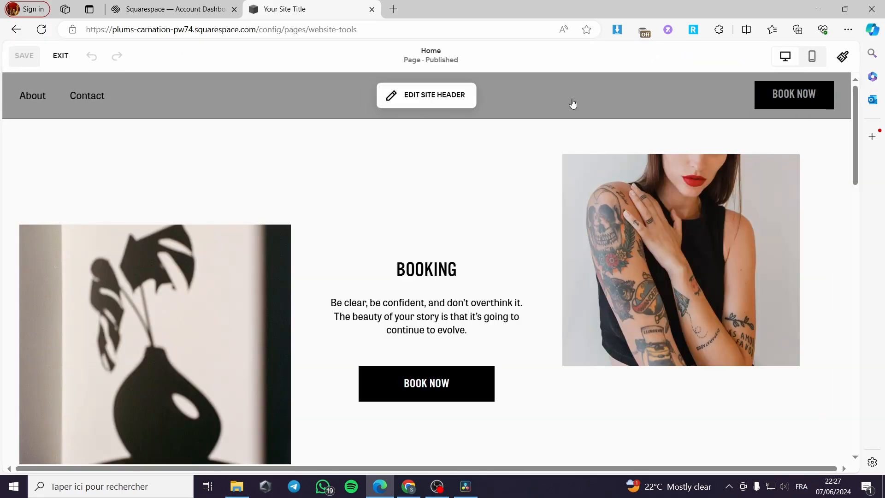
pyautogui.click(573, 105)
pyautogui.click(795, 144)
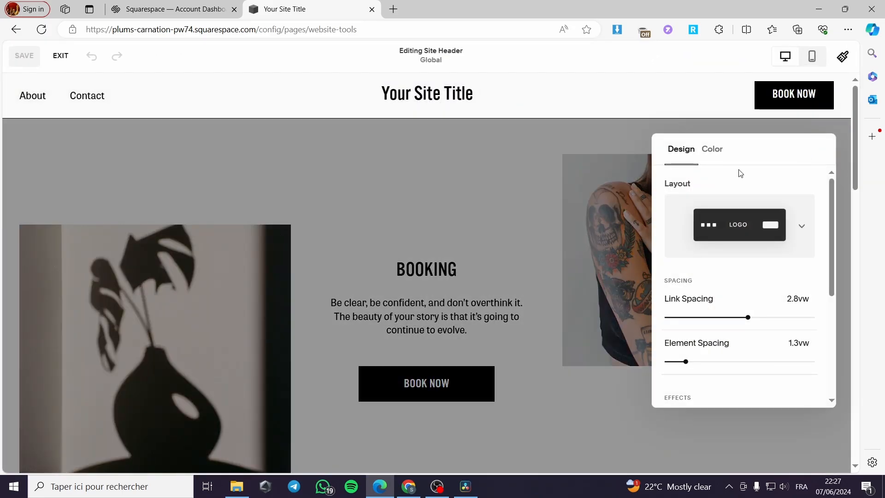
pyautogui.click(712, 150)
pyautogui.click(742, 201)
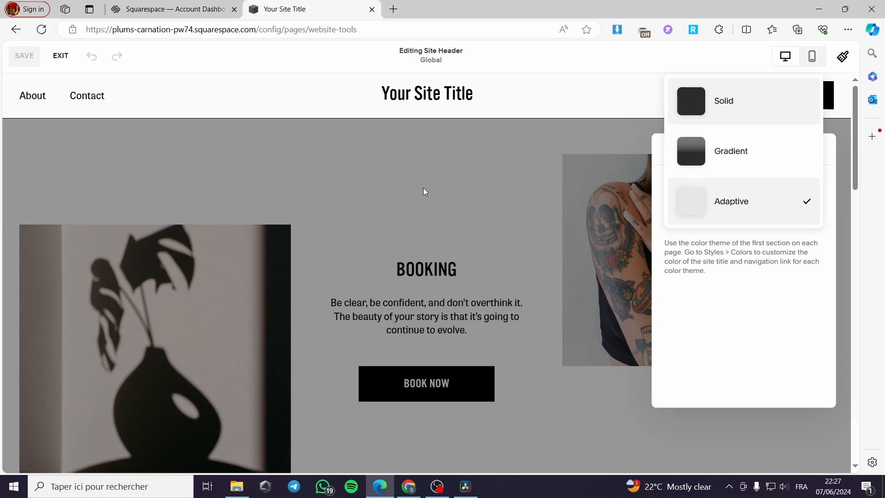
pyautogui.click(265, 63)
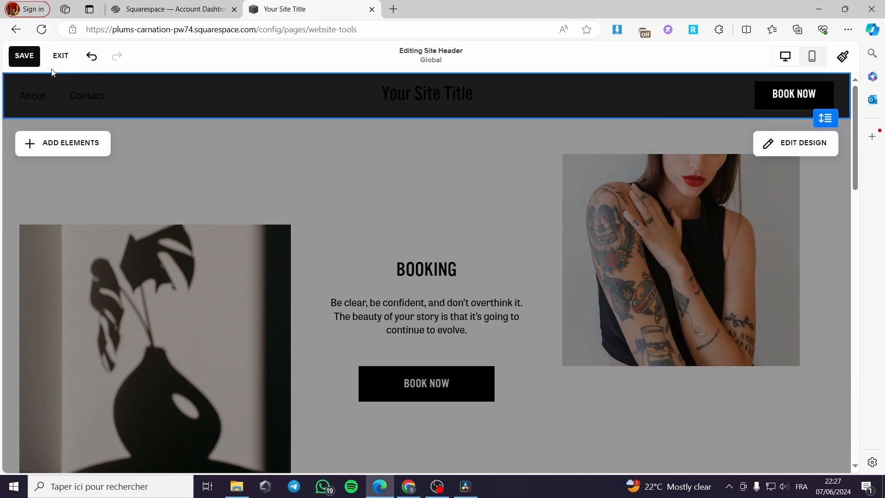
pyautogui.click(24, 56)
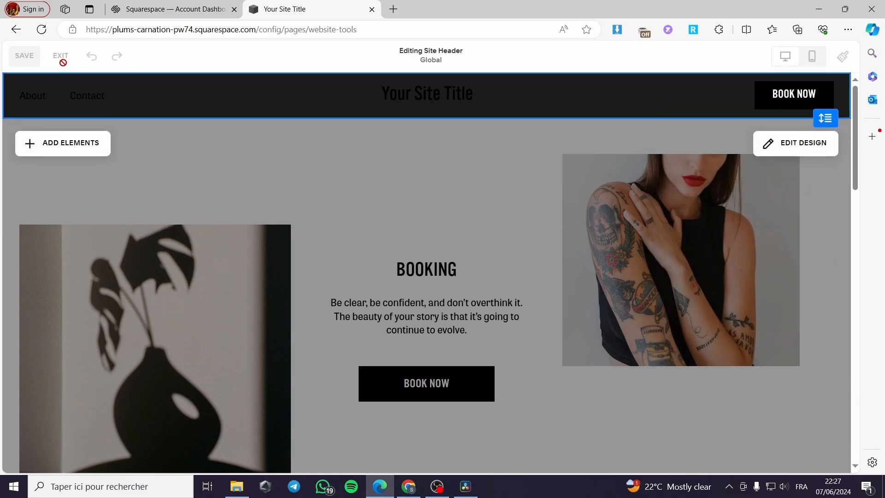
pyautogui.click(61, 56)
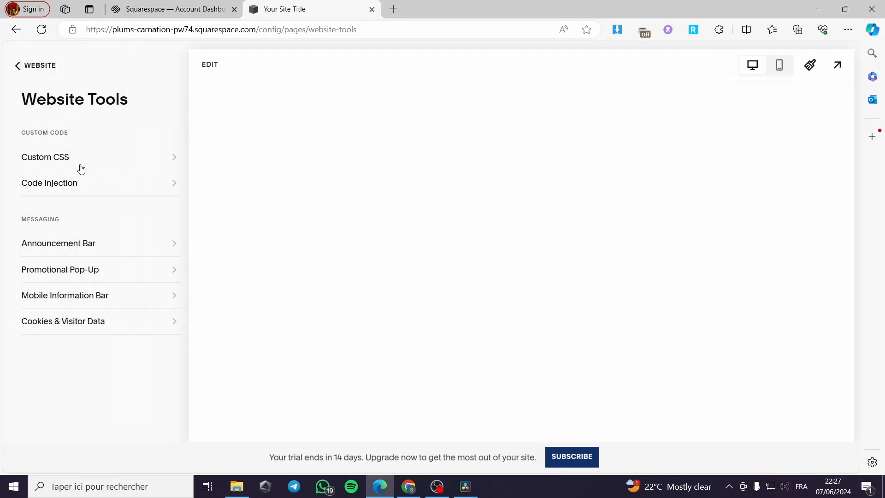
# Add ".page-section:nth-child(1) {padding-top:0!important}" to the site's Custom CSS, save it and reopen the Home page for editing.
pyautogui.click(64, 163)
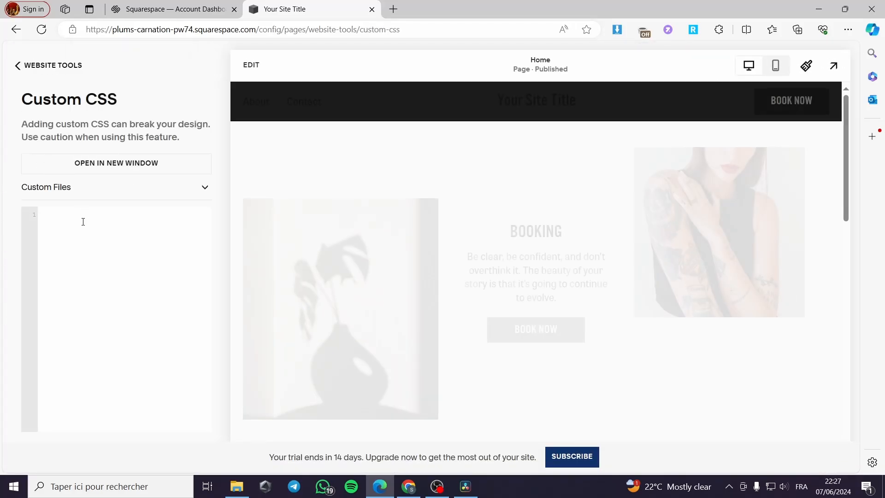
pyautogui.write('.page-section:nth-child(1) {padding-top:0!important}')
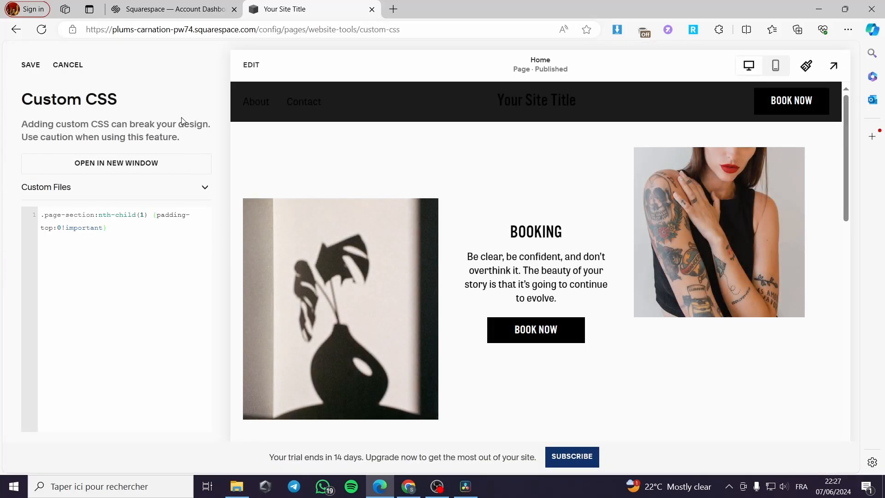
pyautogui.click(30, 65)
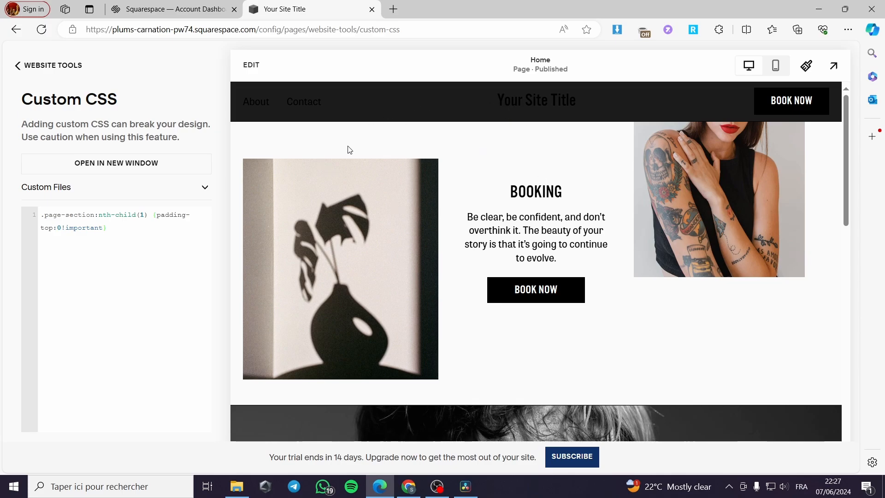
pyautogui.click(251, 65)
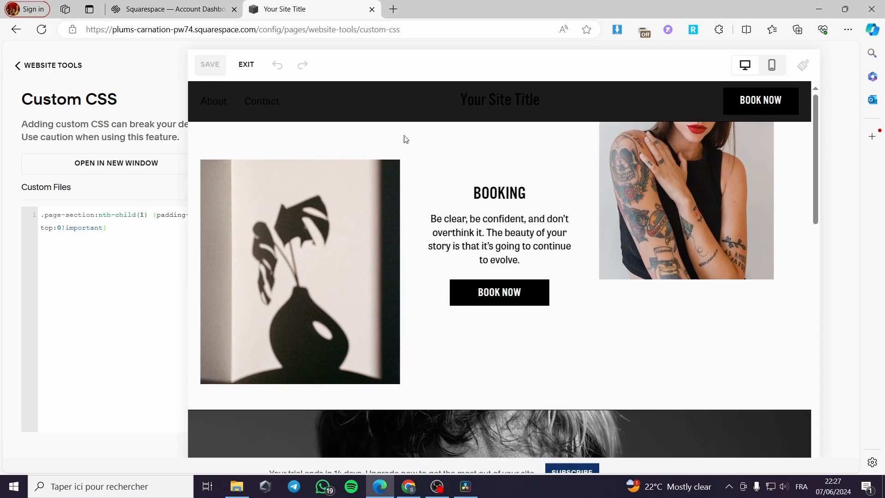
# Set the site header's color style to Adaptive and close the header design options.
pyautogui.click(429, 95)
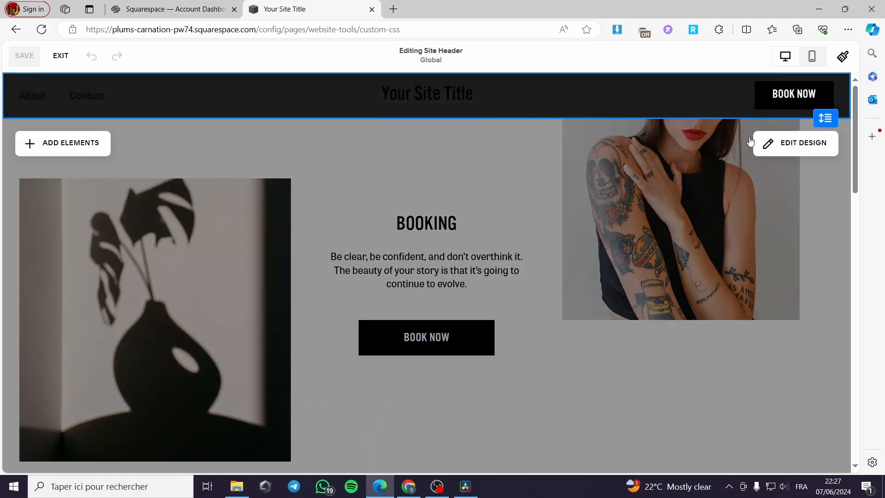
pyautogui.click(796, 144)
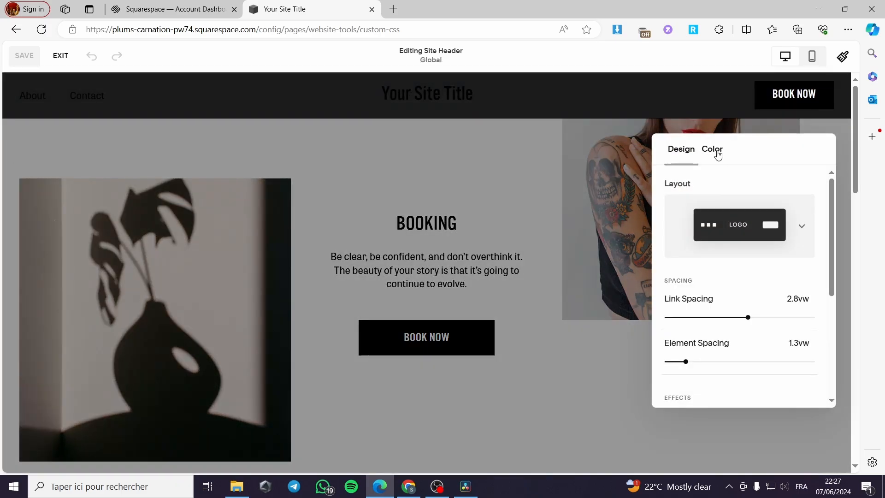
pyautogui.click(713, 149)
pyautogui.click(761, 217)
pyautogui.click(737, 301)
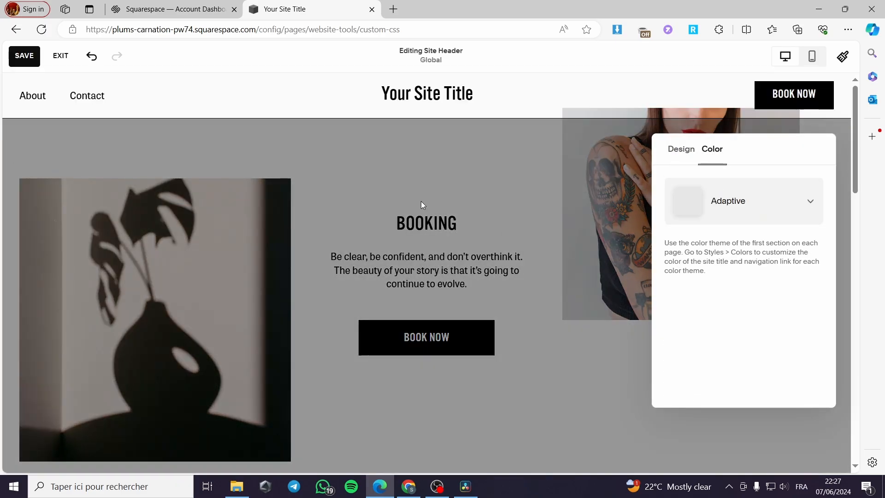
pyautogui.click(444, 192)
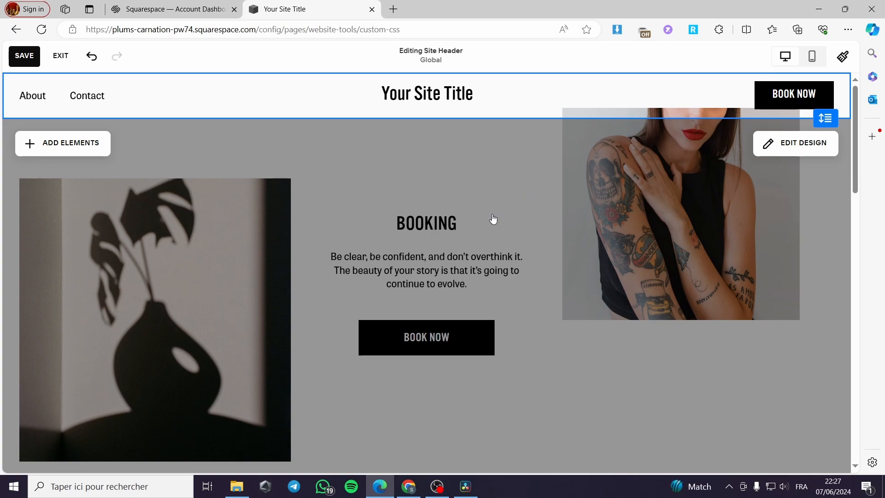
# Move the Services section up to the first position on the Home page.
pyautogui.scroll(-1, 501, 230)
pyautogui.scroll(1, 493, 230)
pyautogui.scroll(-3, 467, 298)
pyautogui.scroll(3, 363, 284)
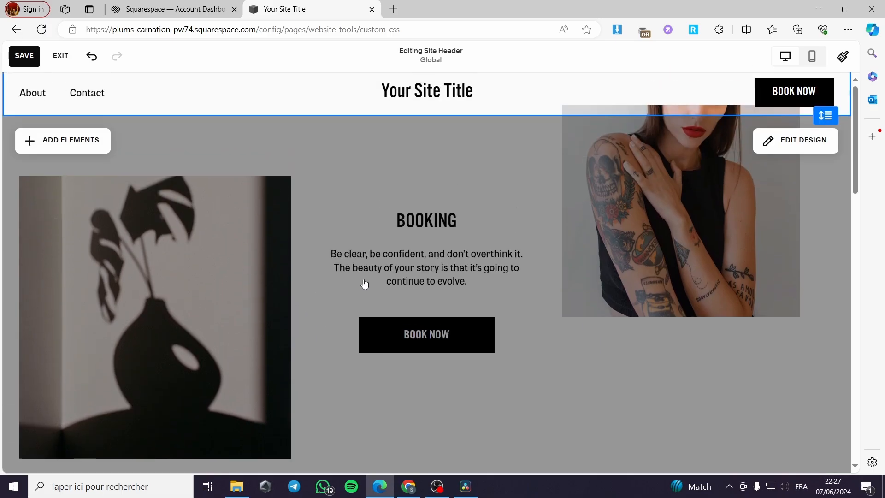
pyautogui.scroll(-3, 328, 232)
pyautogui.scroll(-15, 329, 232)
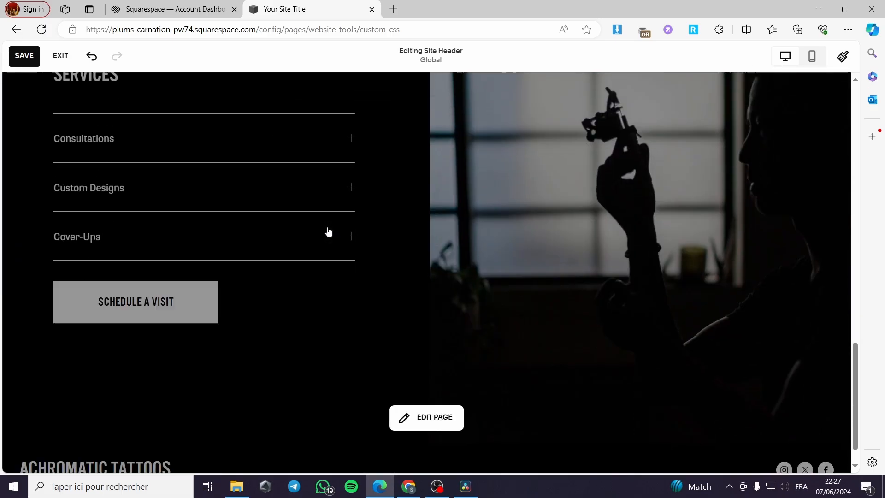
pyautogui.scroll(4, 328, 234)
pyautogui.click(312, 188)
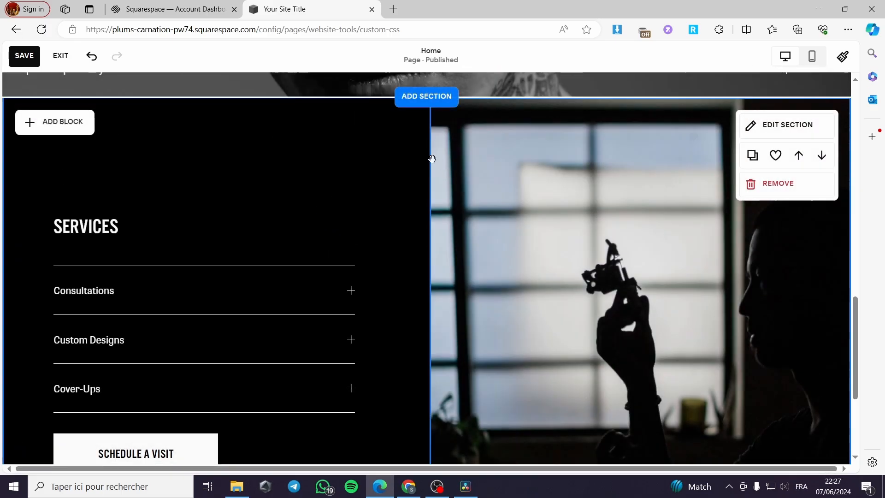
pyautogui.click(799, 155)
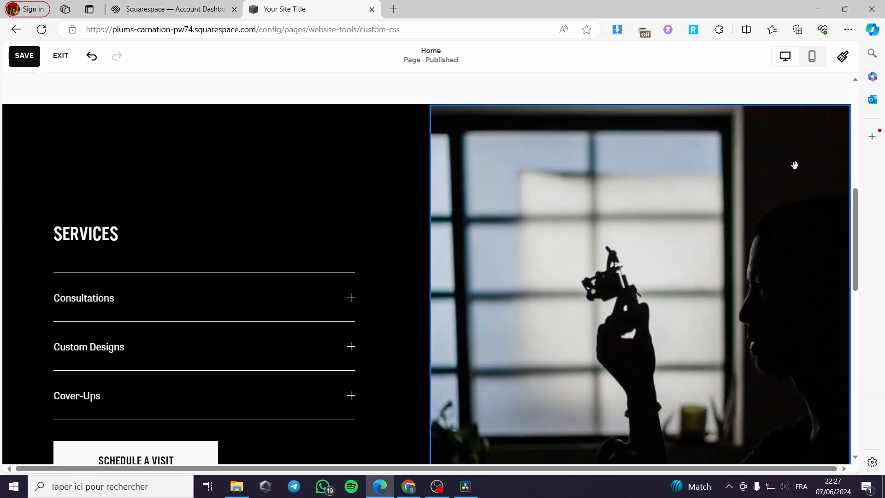
pyautogui.click(798, 221)
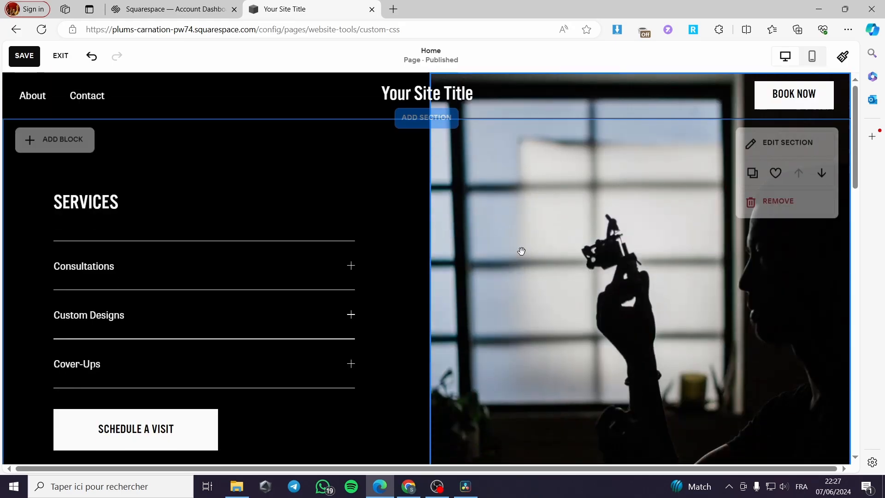
# Move the Booking section up above the Services section so it comes first on the Home page.
pyautogui.click(167, 96)
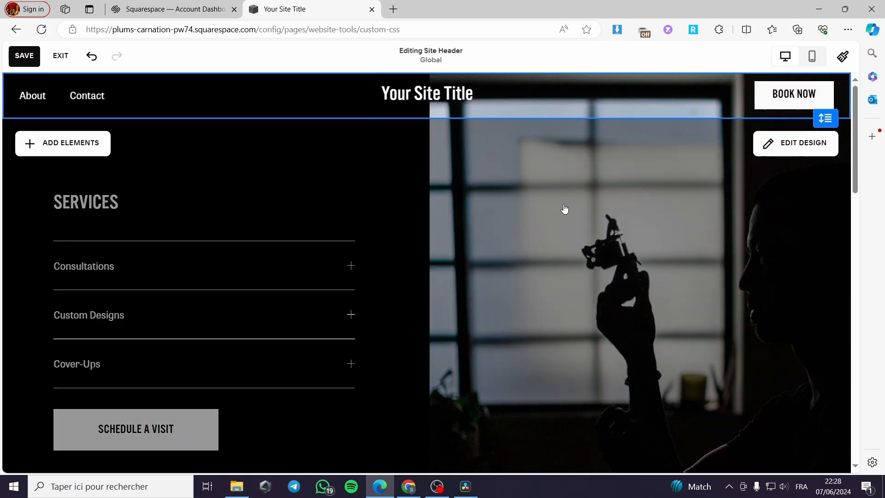
pyautogui.scroll(-15, 405, 228)
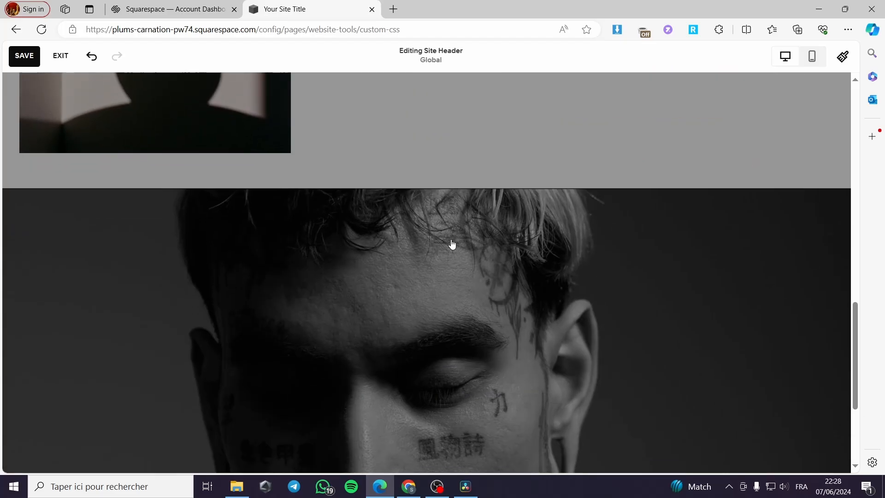
pyautogui.scroll(-3, 452, 242)
pyautogui.scroll(10, 461, 230)
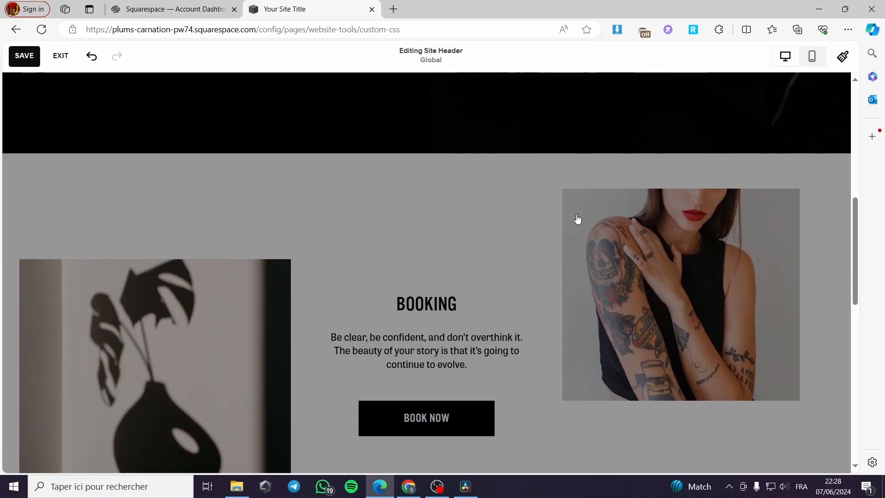
pyautogui.click(500, 247)
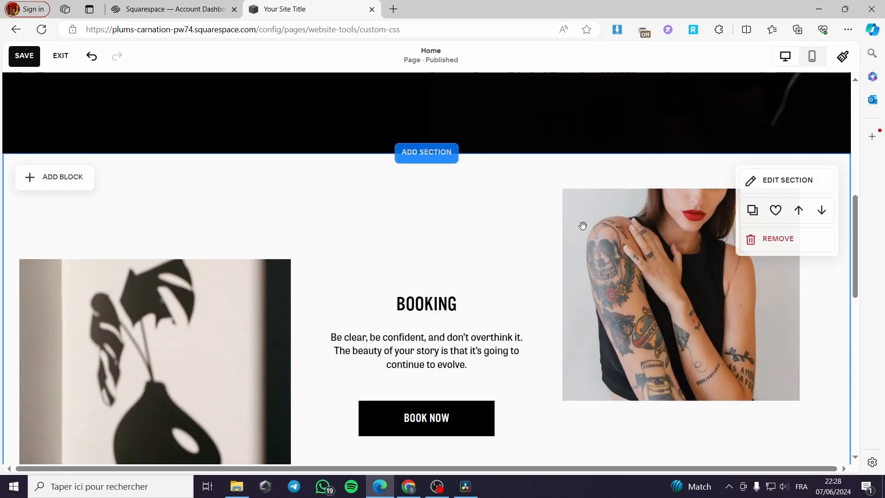
pyautogui.click(798, 213)
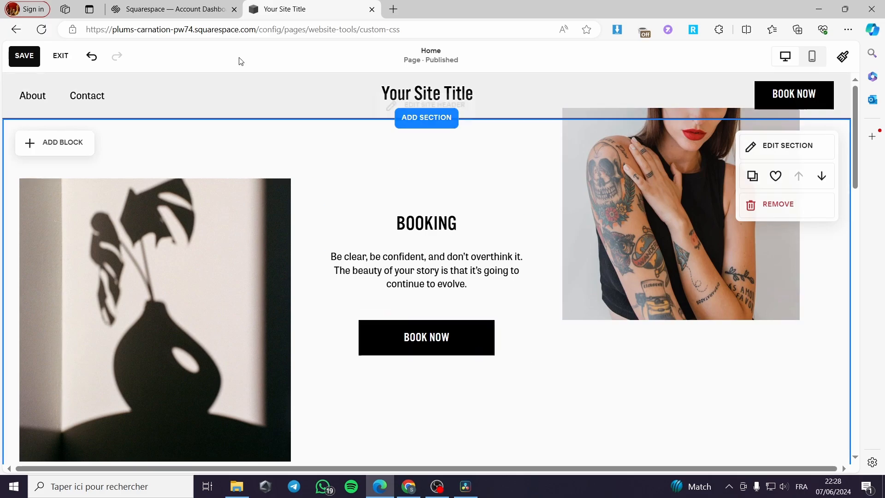
# Save the Home page changes, exit the editor and go back from Custom CSS to the site's Website pages.
pyautogui.click(176, 9)
pyautogui.click(308, 9)
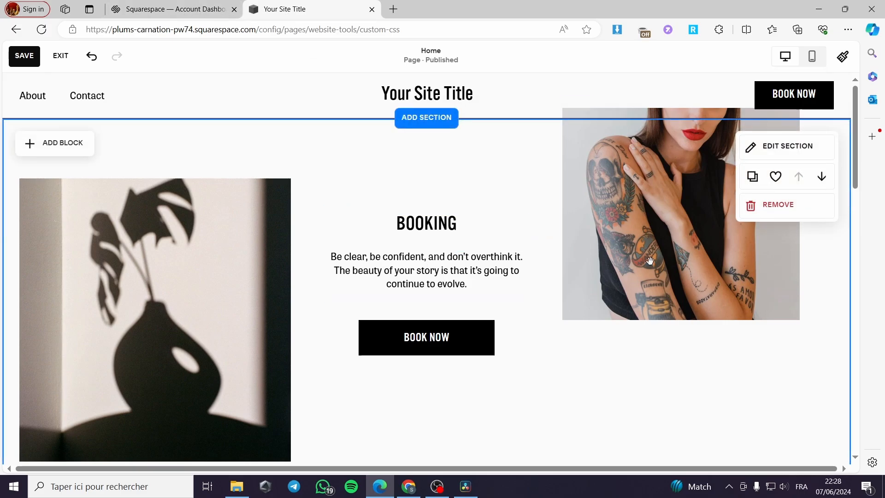
pyautogui.click(24, 56)
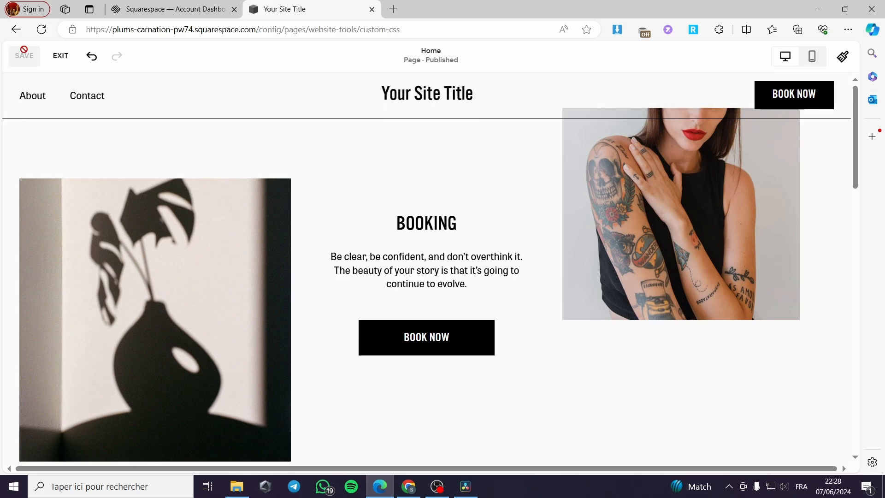
pyautogui.click(65, 59)
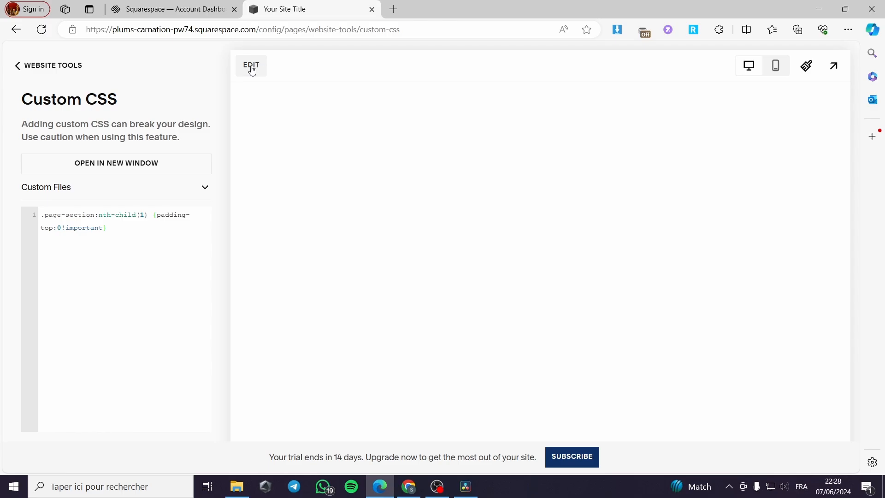
pyautogui.click(18, 65)
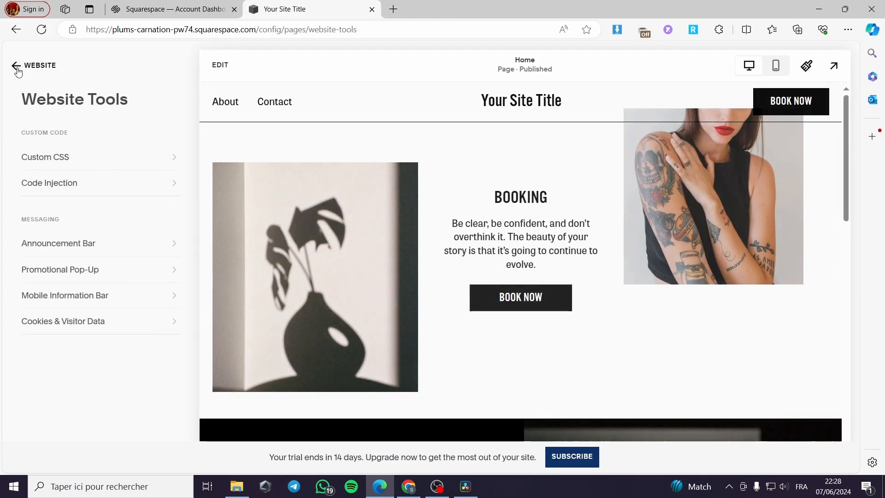
pyautogui.click(18, 68)
# Reopen the Home page's site header for editing and review its available color styles, keeping Adaptive.
pyautogui.click(223, 65)
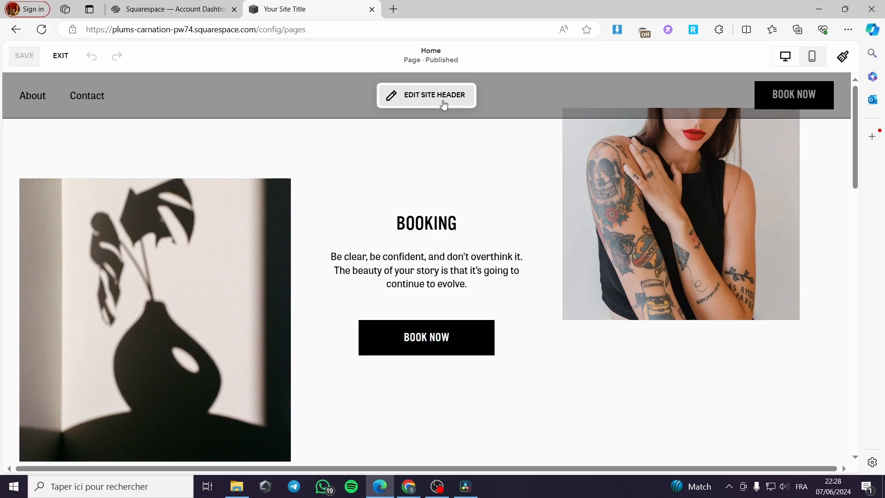
pyautogui.click(444, 104)
pyautogui.click(802, 144)
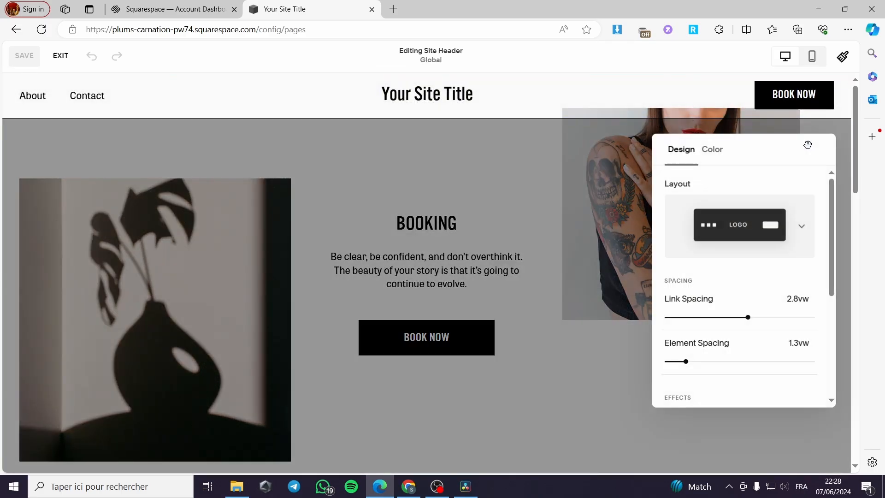
pyautogui.click(714, 149)
pyautogui.click(755, 203)
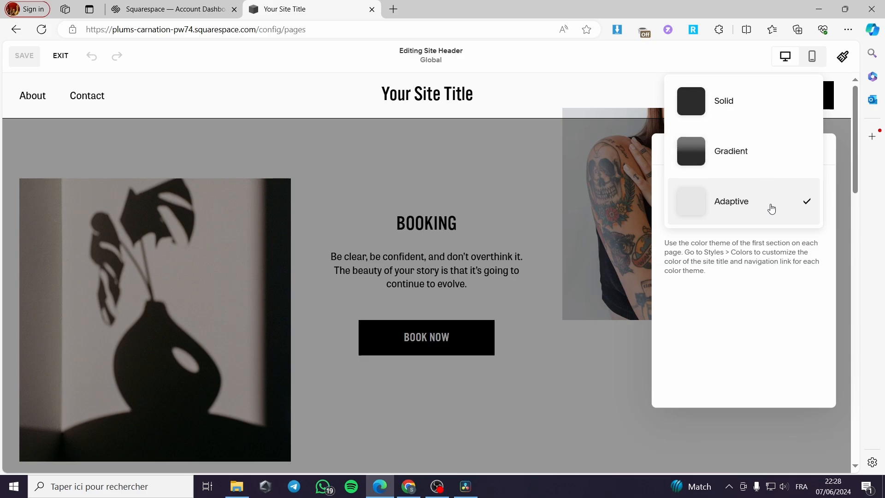
pyautogui.click(759, 216)
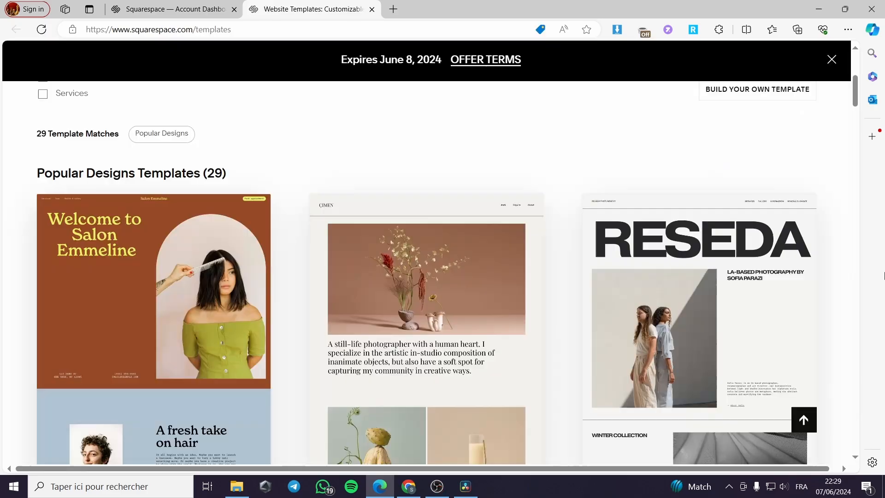
# Browse the Popular Designs website templates and compare how their headers sit against the first section.
pyautogui.scroll(-2, 516, 312)
pyautogui.scroll(-3, 484, 310)
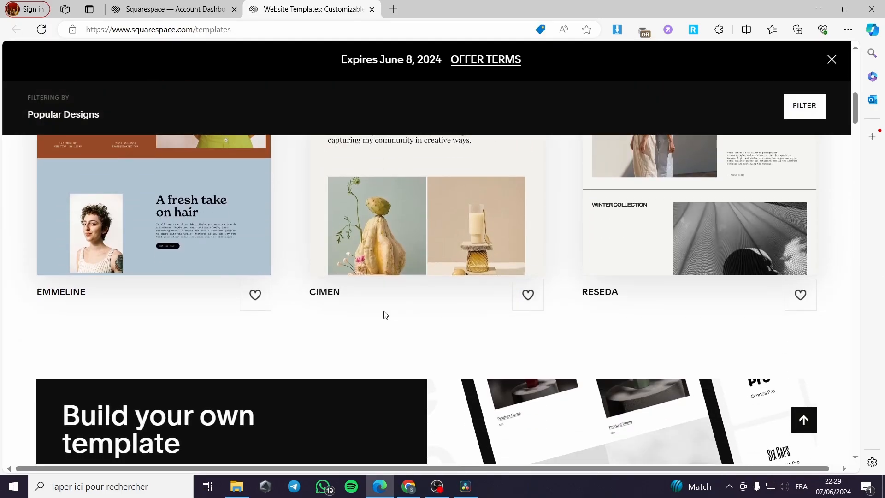
pyautogui.scroll(5, 369, 323)
pyautogui.scroll(-5, 289, 296)
pyautogui.scroll(-8, 369, 313)
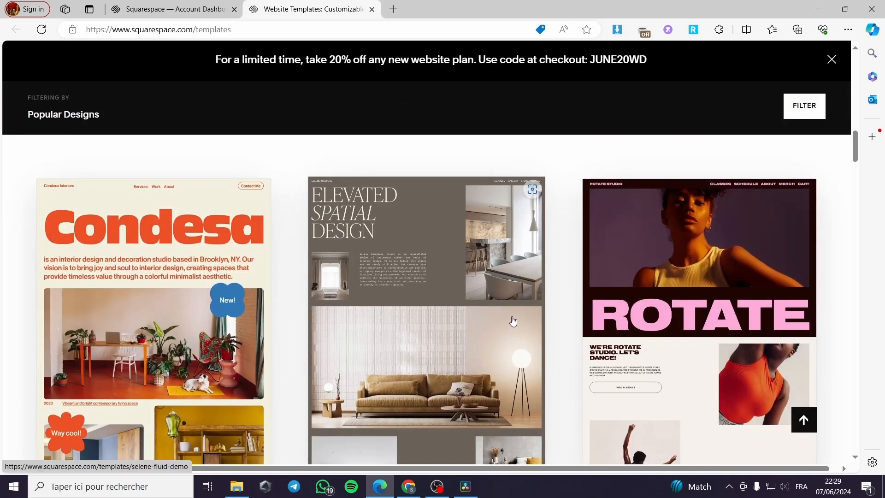
pyautogui.scroll(-5, 514, 324)
pyautogui.scroll(-3, 511, 321)
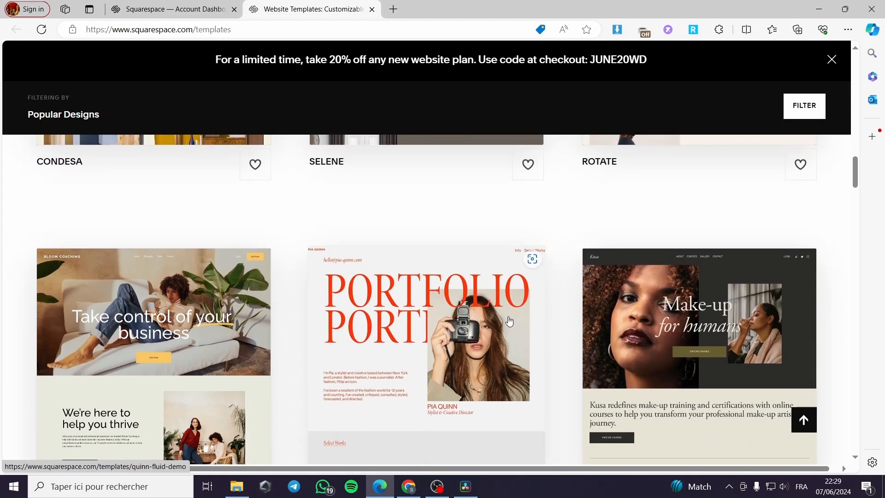
pyautogui.scroll(-10, 378, 309)
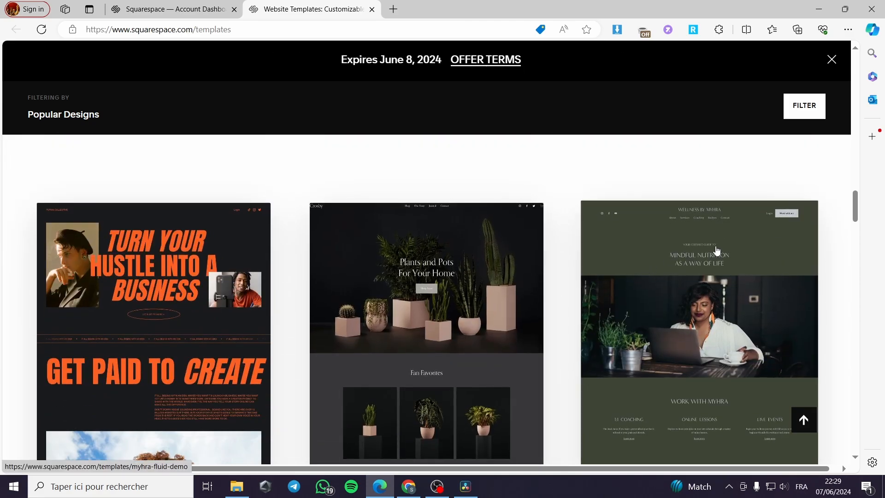
pyautogui.scroll(-3, 204, 315)
pyautogui.scroll(-6, 204, 315)
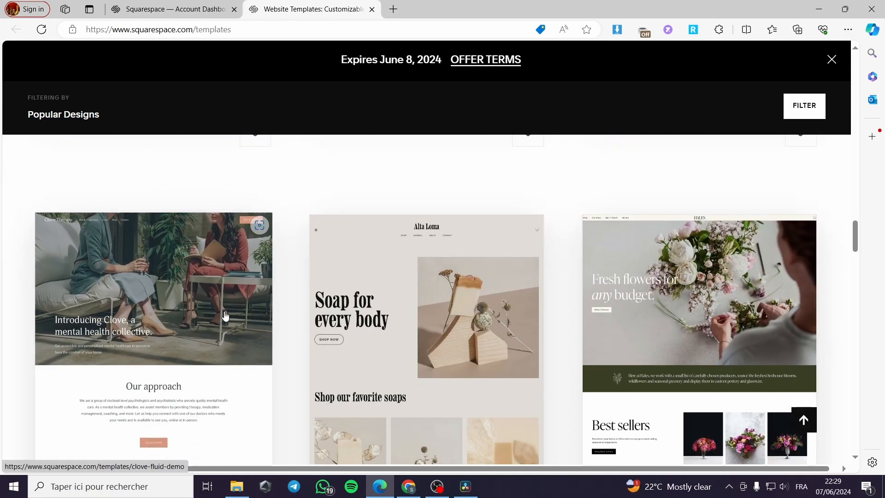
pyautogui.scroll(-1, 573, 312)
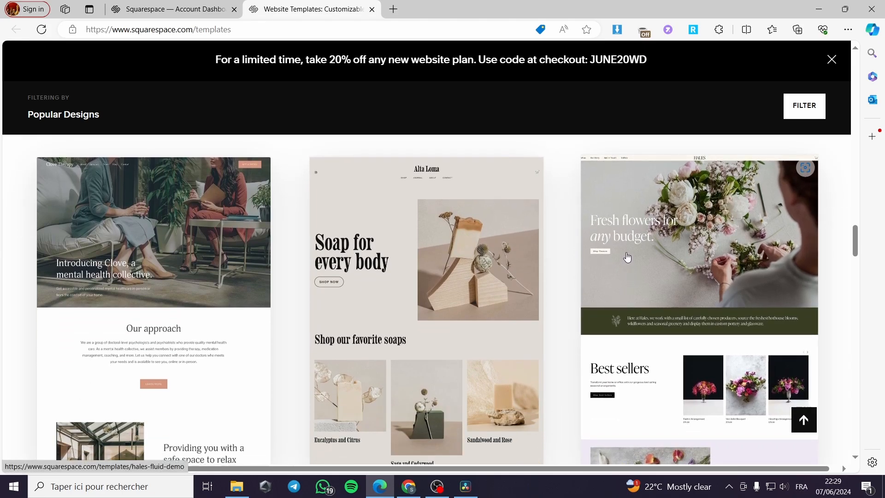
pyautogui.scroll(-5, 664, 208)
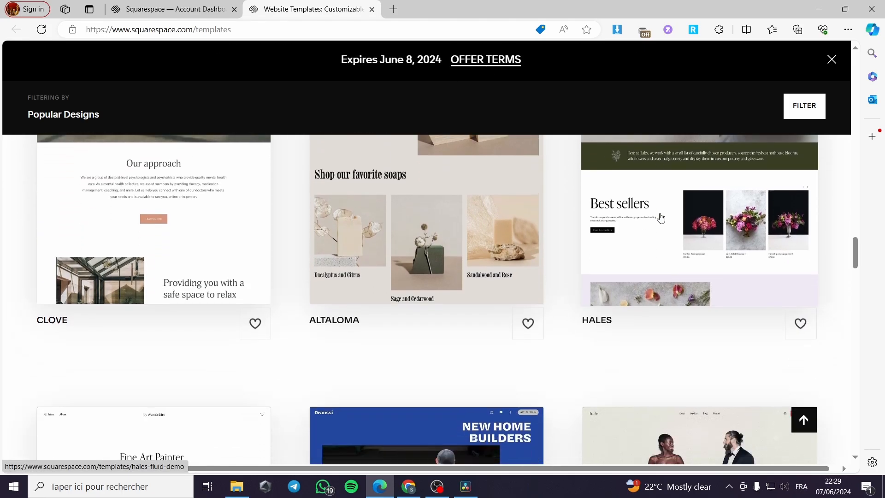
pyautogui.scroll(5, 660, 218)
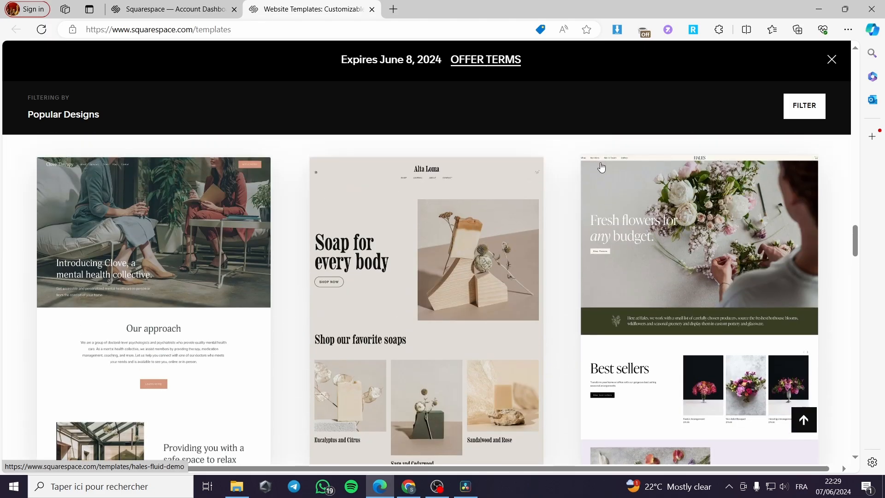
# Start a new site with the Hales template and dismiss the introductory selling setup.
pyautogui.click(655, 185)
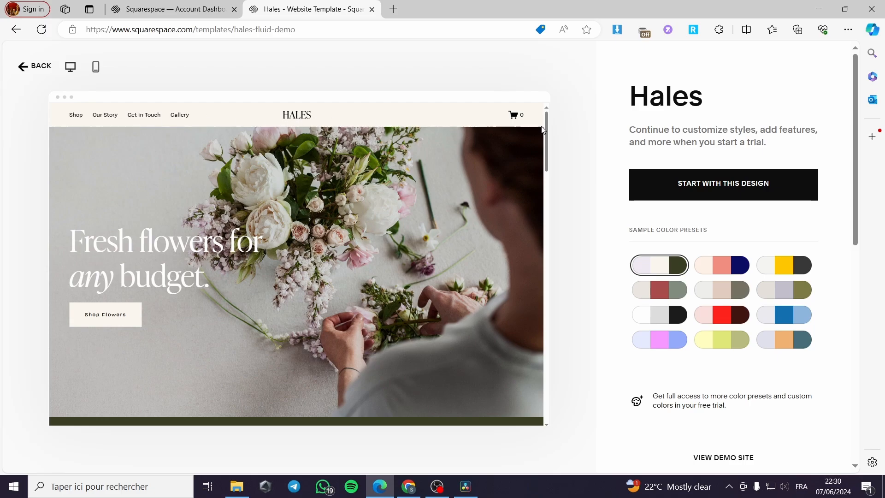
pyautogui.click(722, 191)
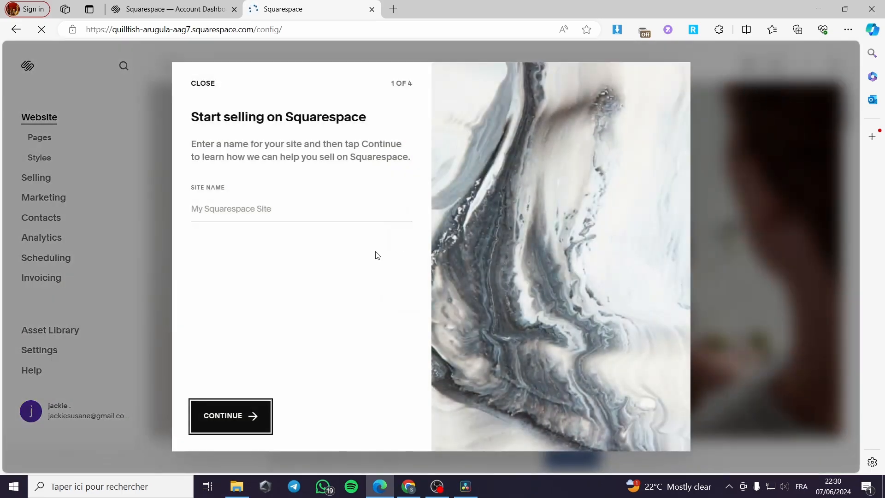
pyautogui.click(196, 88)
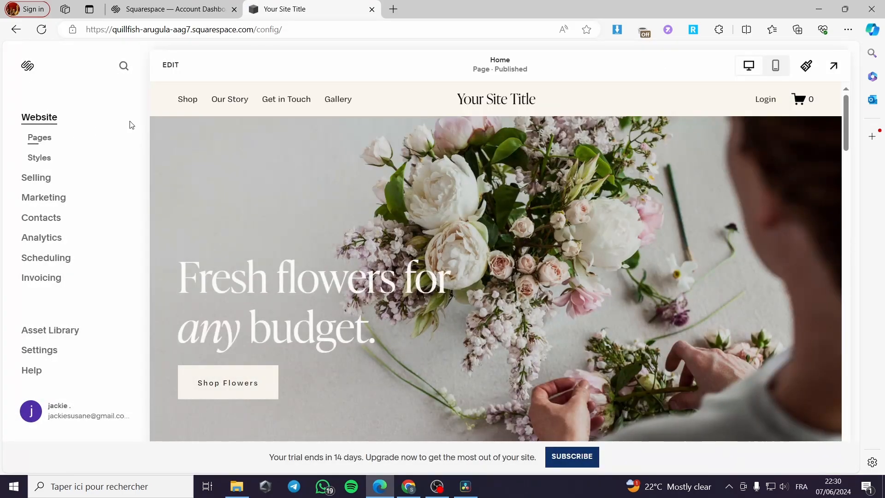
# Set the color style of the Home page's site header to Adaptive and save the change.
pyautogui.click(171, 72)
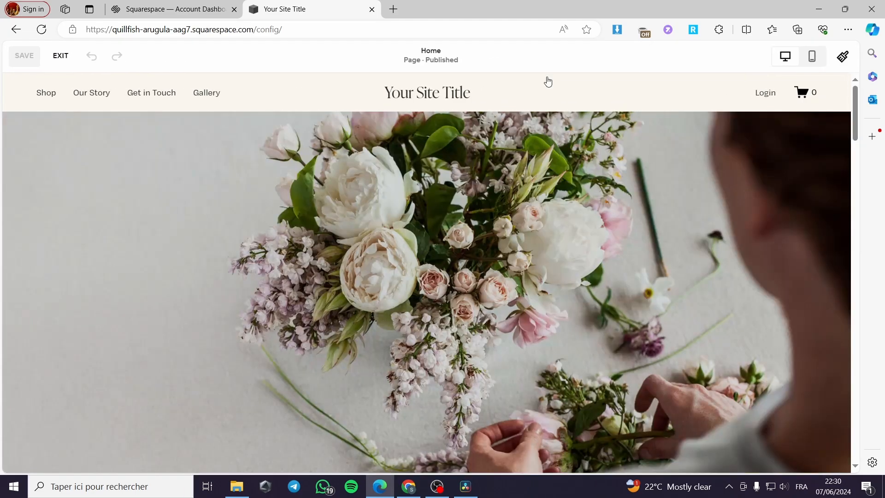
pyautogui.click(427, 92)
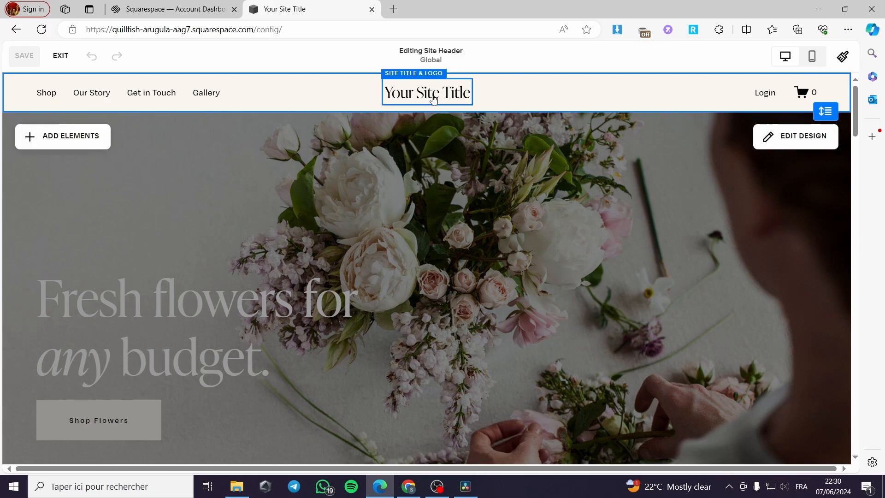
pyautogui.click(796, 136)
pyautogui.click(715, 144)
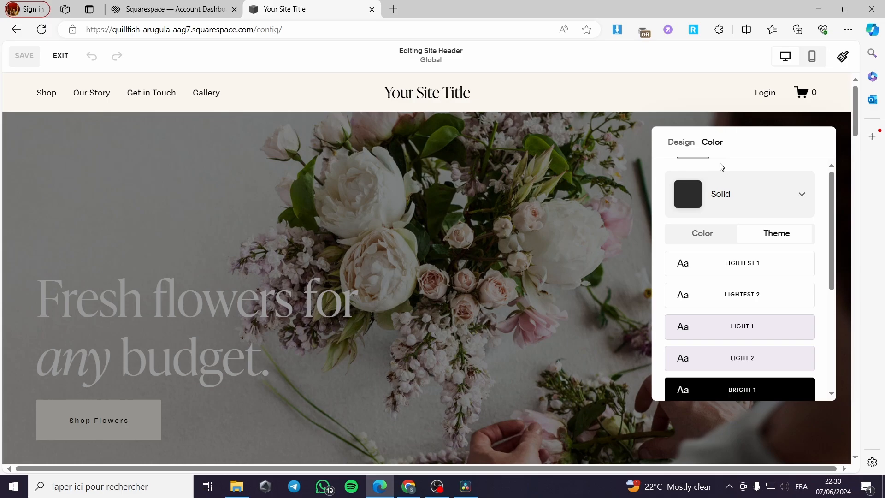
pyautogui.click(752, 200)
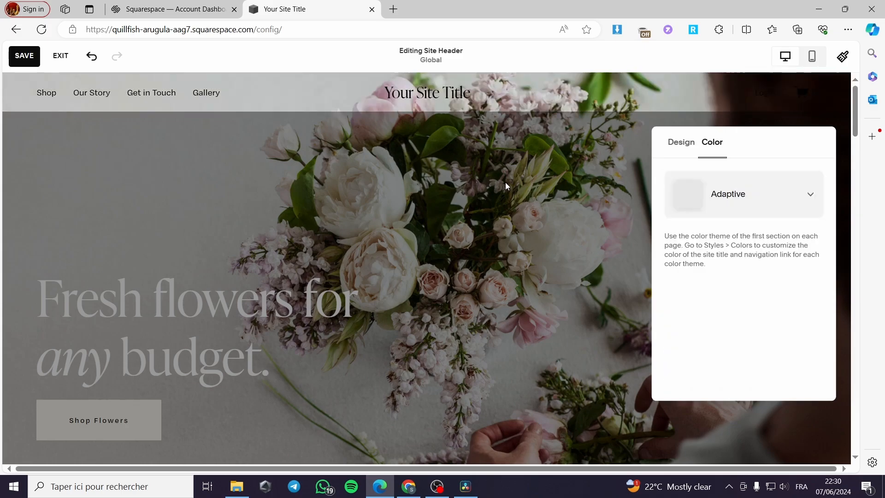
pyautogui.click(505, 182)
pyautogui.click(498, 293)
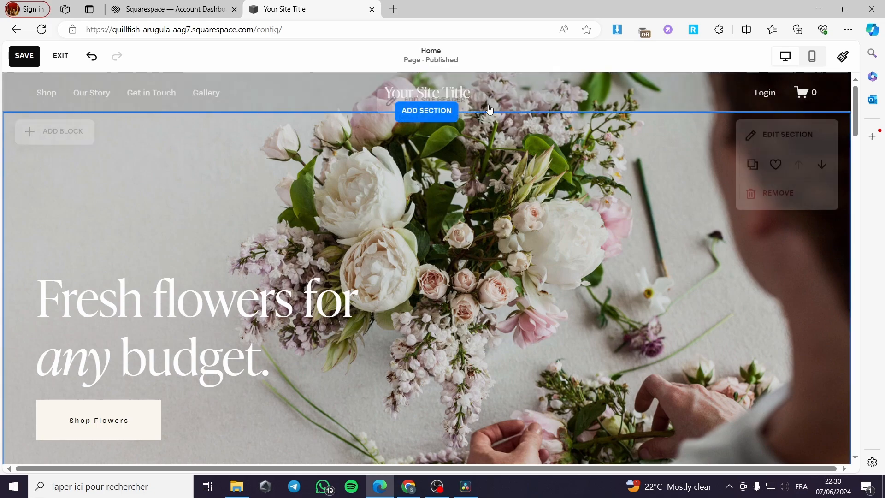
pyautogui.click(297, 103)
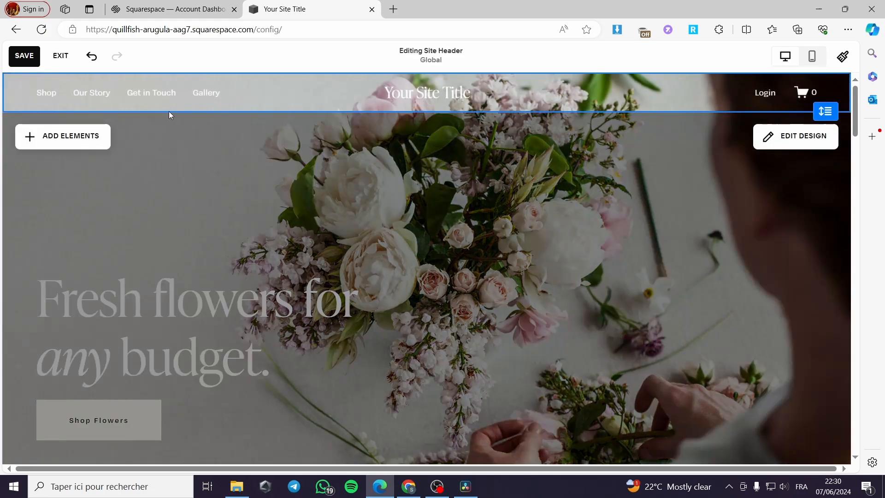
pyautogui.click(29, 59)
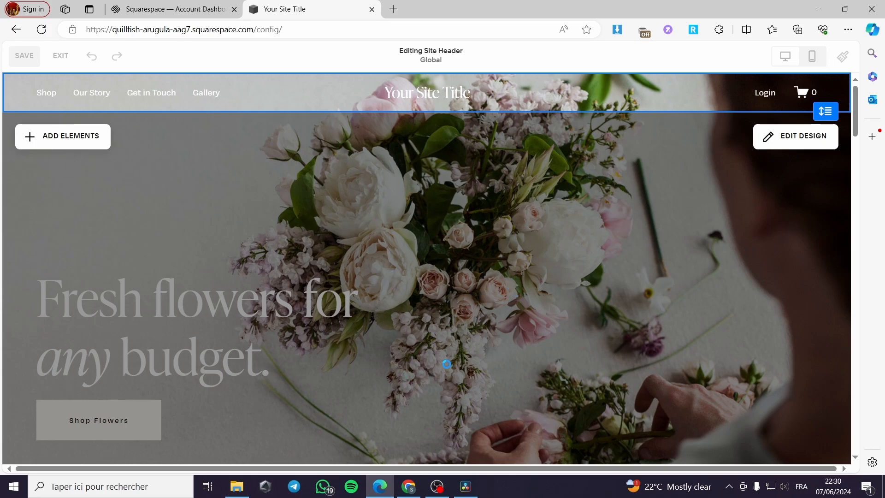
# Move the "Shop Holidays & Occasions" section up the Home page until it is the first section below the header.
pyautogui.scroll(-10, 377, 326)
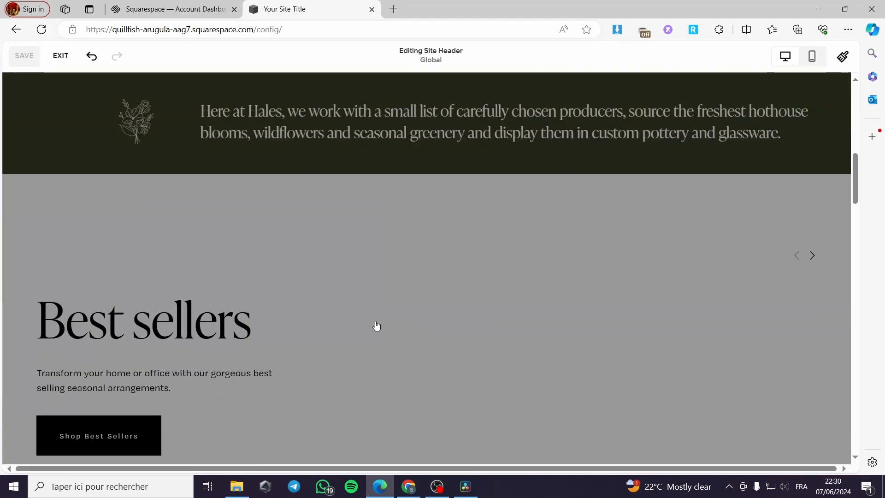
pyautogui.scroll(-10, 377, 326)
pyautogui.scroll(-5, 543, 301)
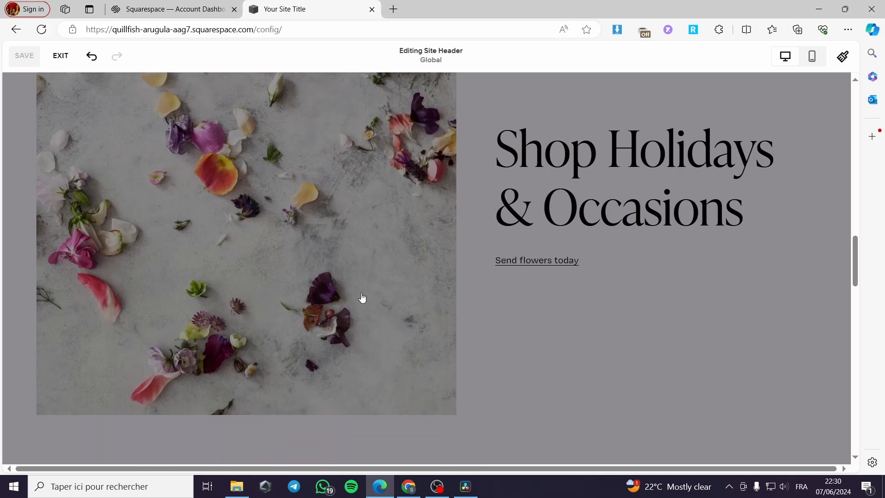
pyautogui.scroll(5, 533, 296)
pyautogui.click(590, 297)
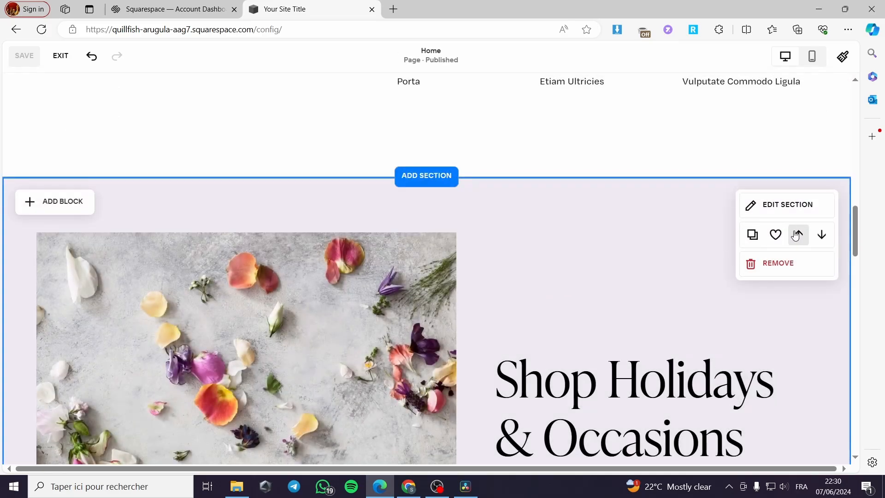
pyautogui.click(797, 234)
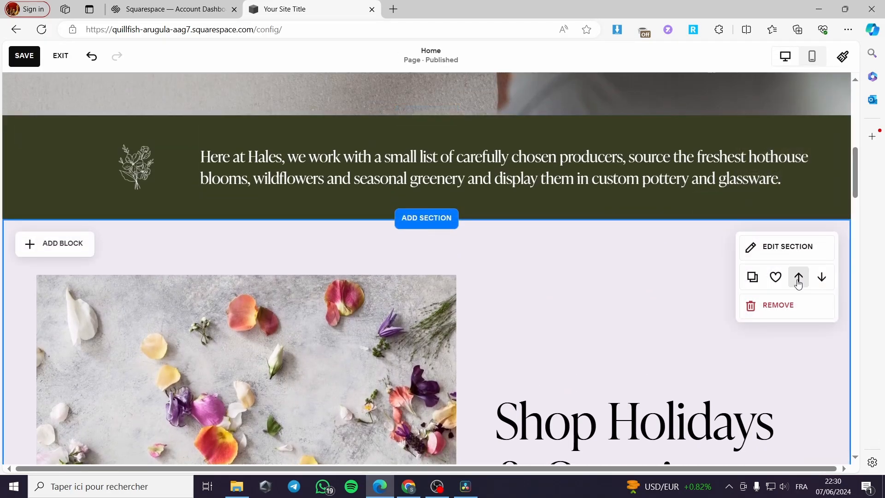
pyautogui.click(799, 279)
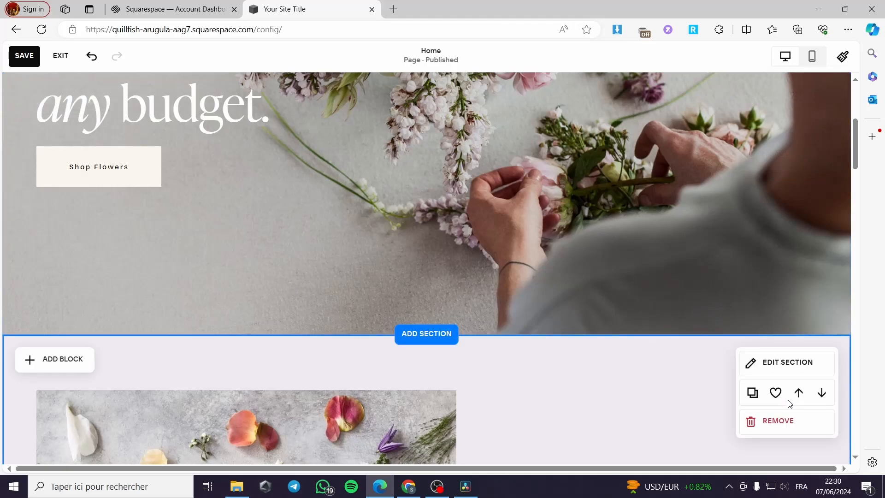
pyautogui.click(798, 392)
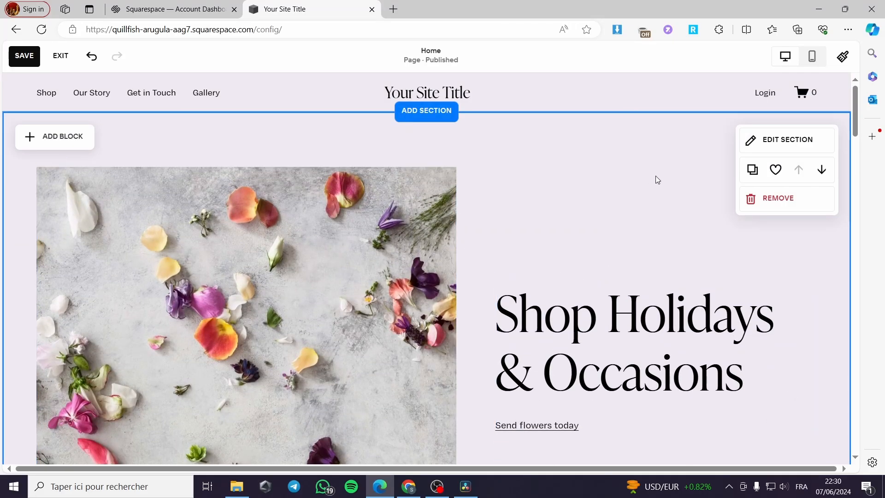